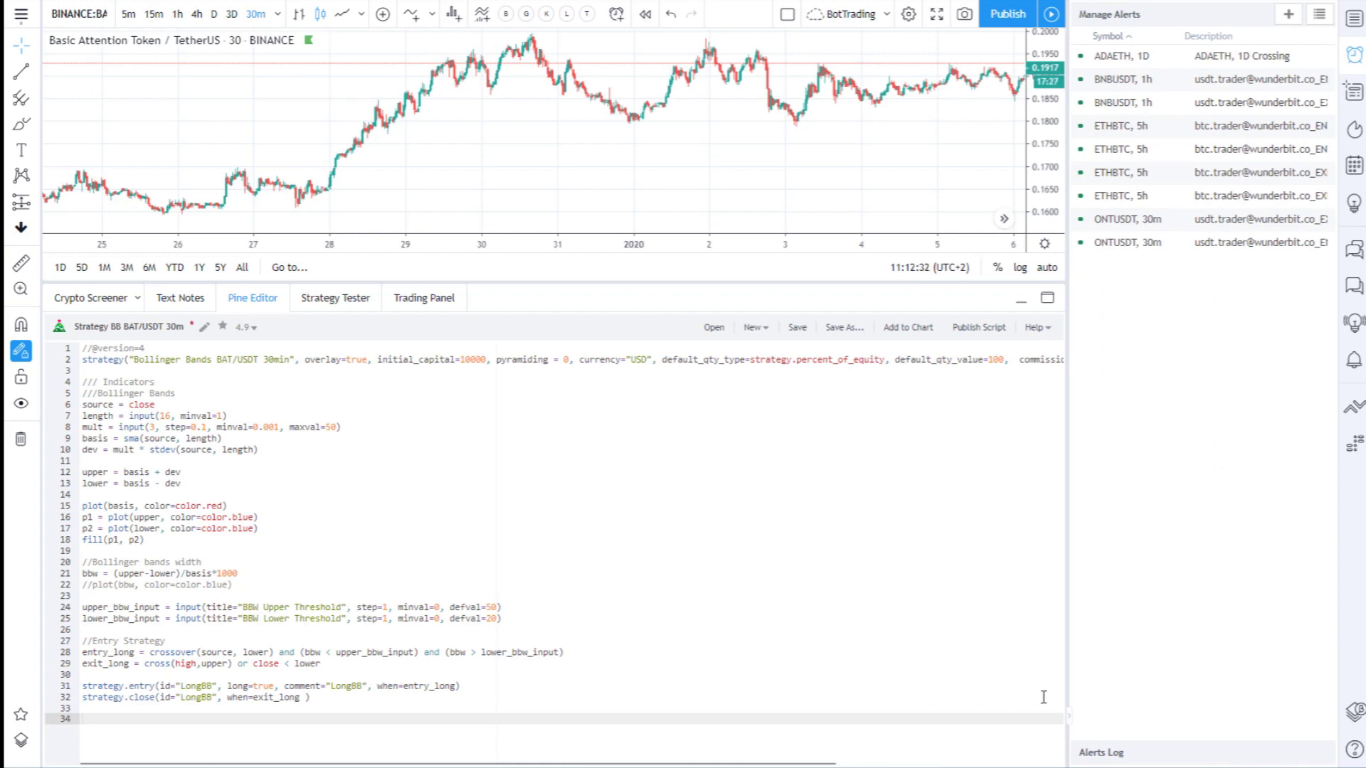
# Add the Bollinger Bands BAT/USDT 30min strategy to the chart.
pyautogui.click(617, 503)
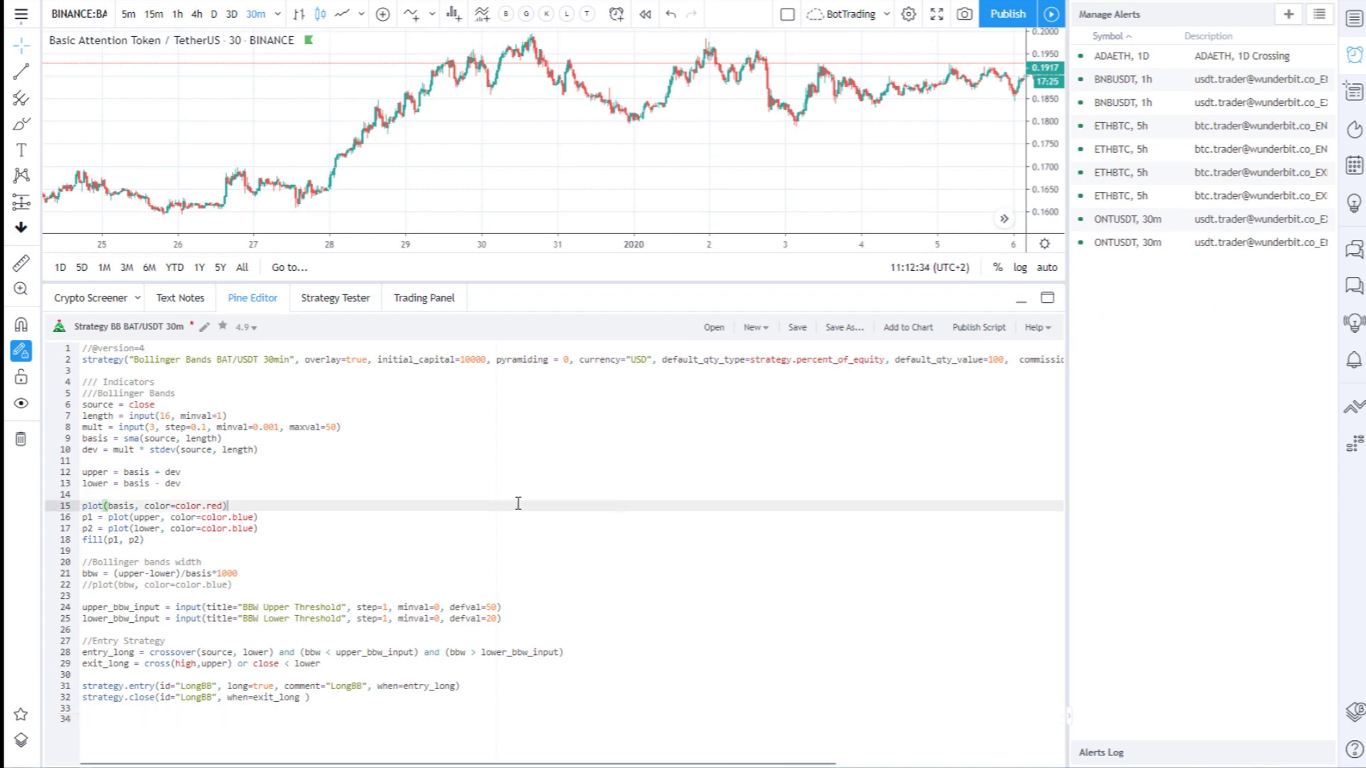
pyautogui.click(409, 401)
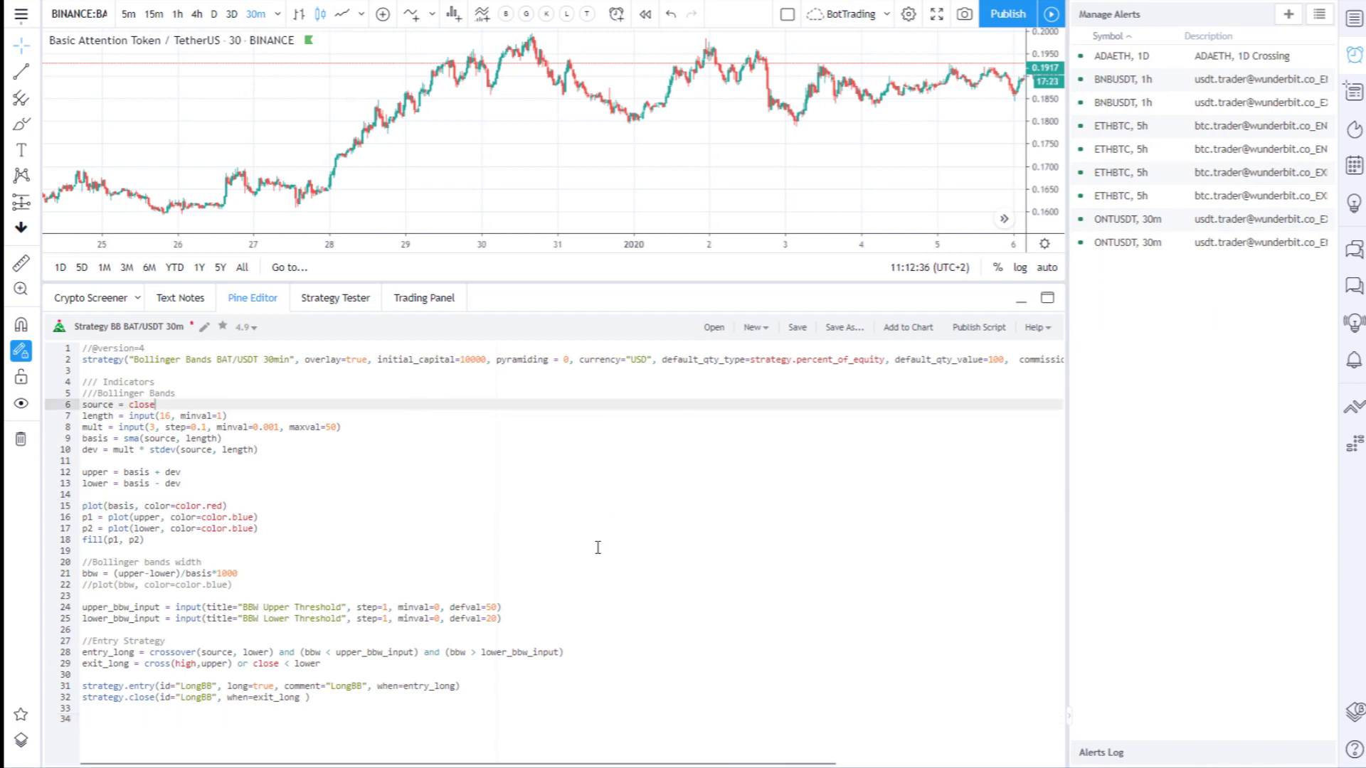
pyautogui.click(594, 653)
pyautogui.click(591, 709)
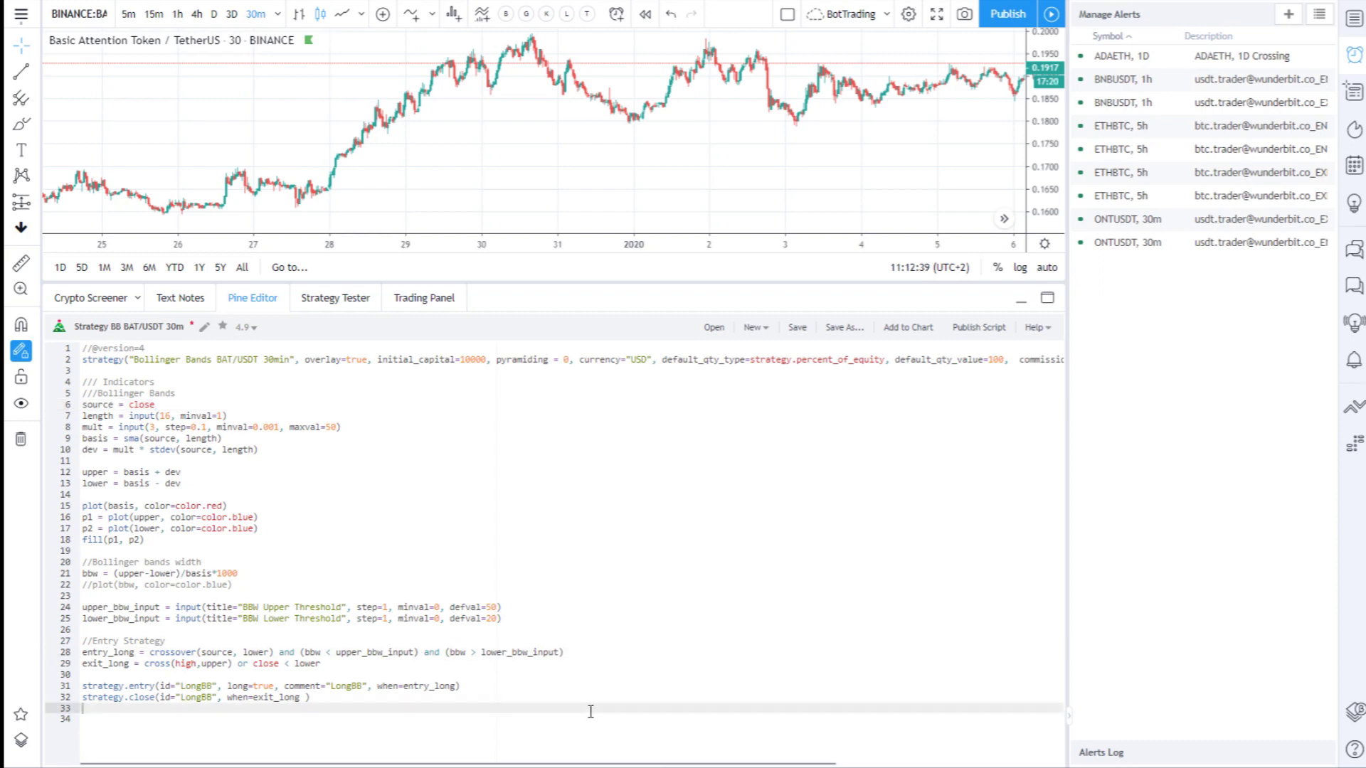
pyautogui.click(895, 329)
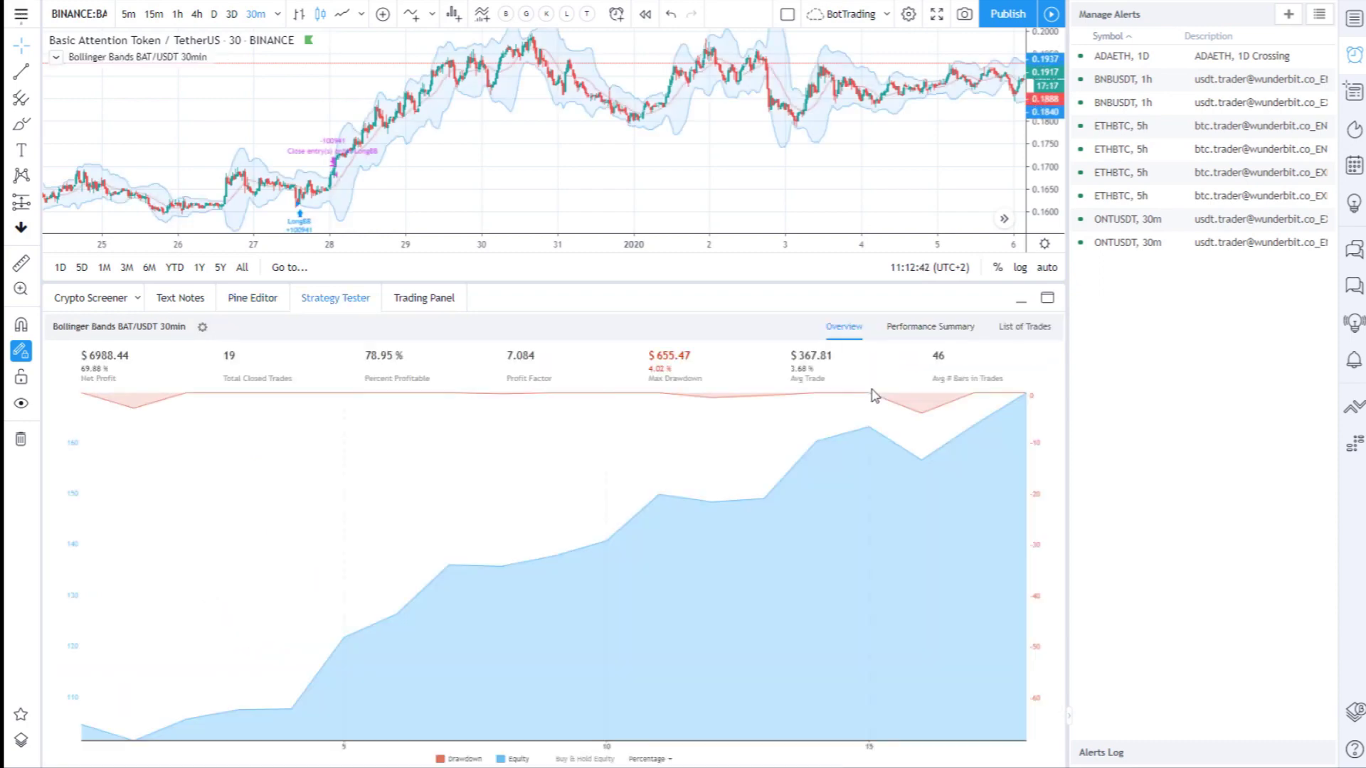
# Review the Performance Summary, List of Trades and Overview: $6988.44 net profit, 19 trades, 78.95% profitable.
pyautogui.click(925, 327)
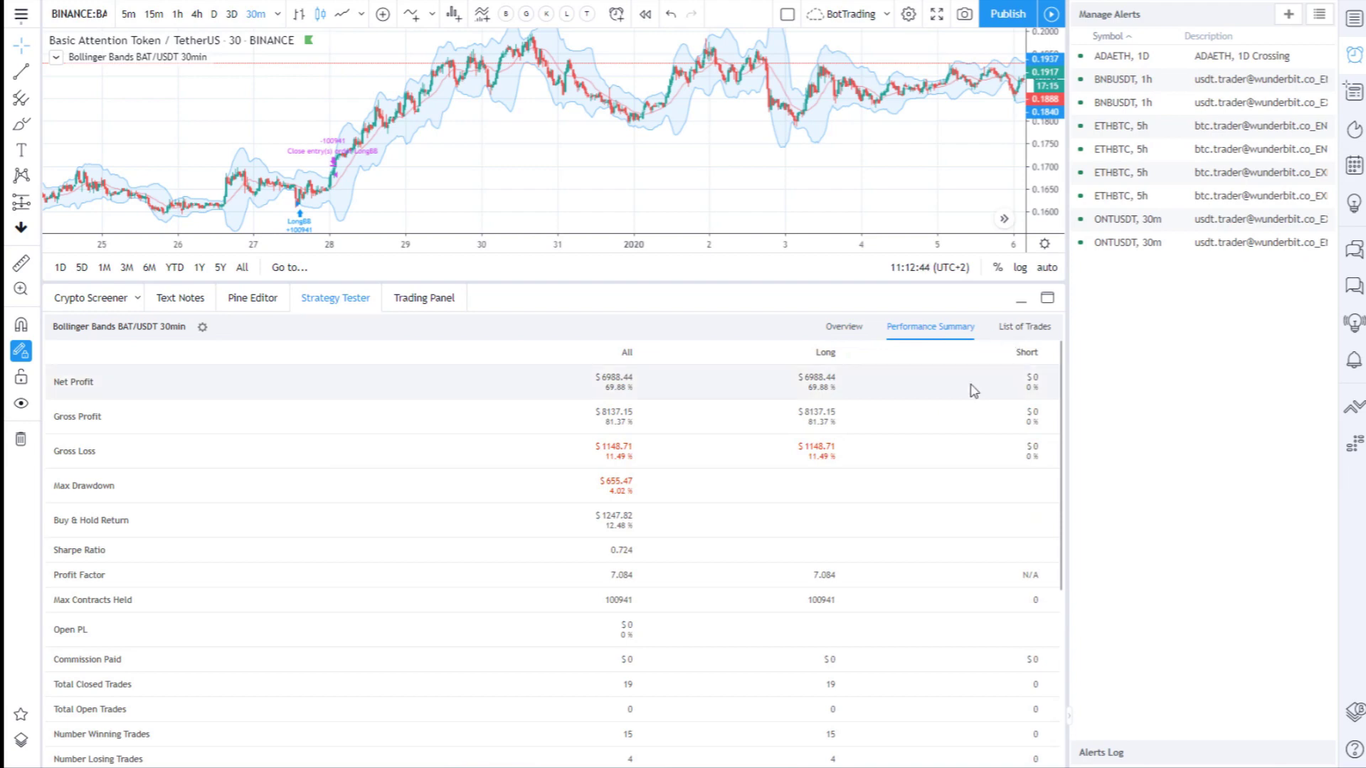
pyautogui.scroll(-5, 968, 413)
pyautogui.click(1022, 326)
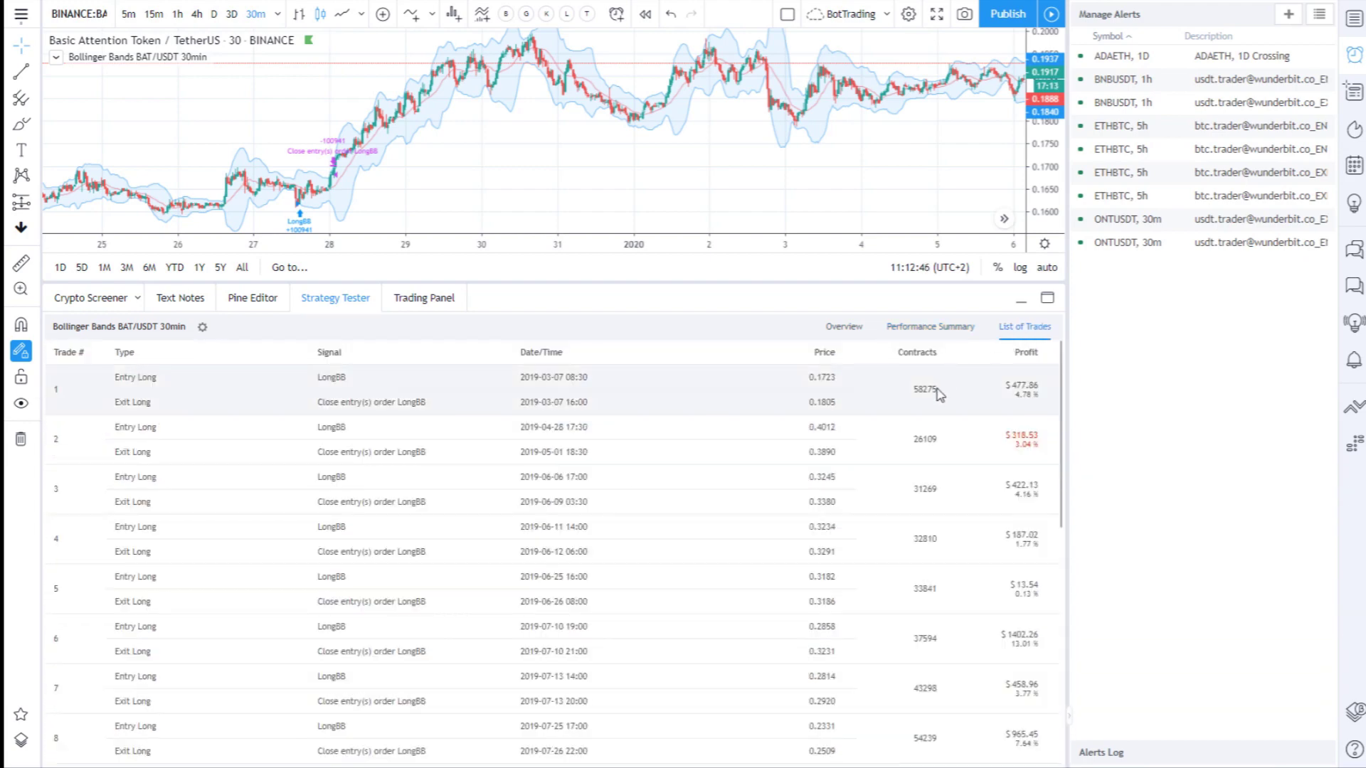
pyautogui.scroll(-5, 947, 398)
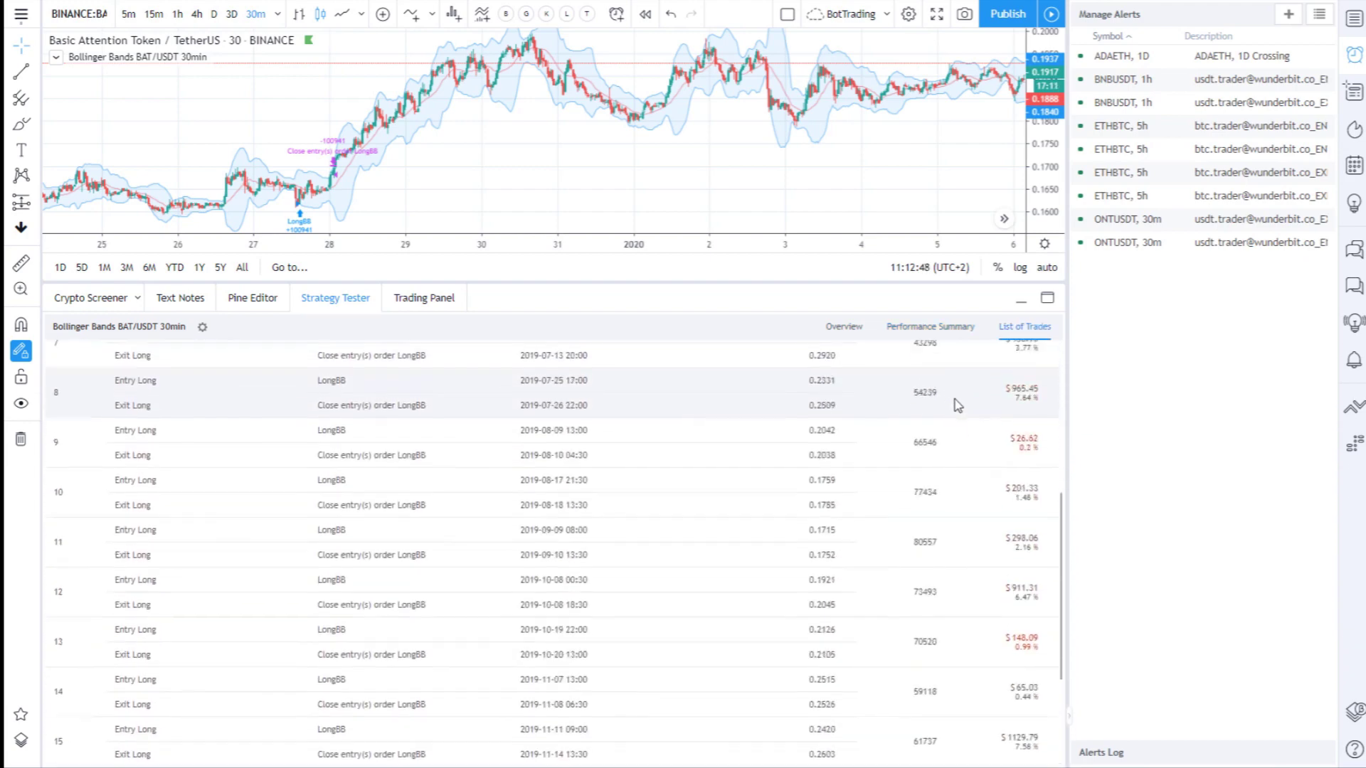
pyautogui.scroll(5, 953, 399)
pyautogui.click(844, 327)
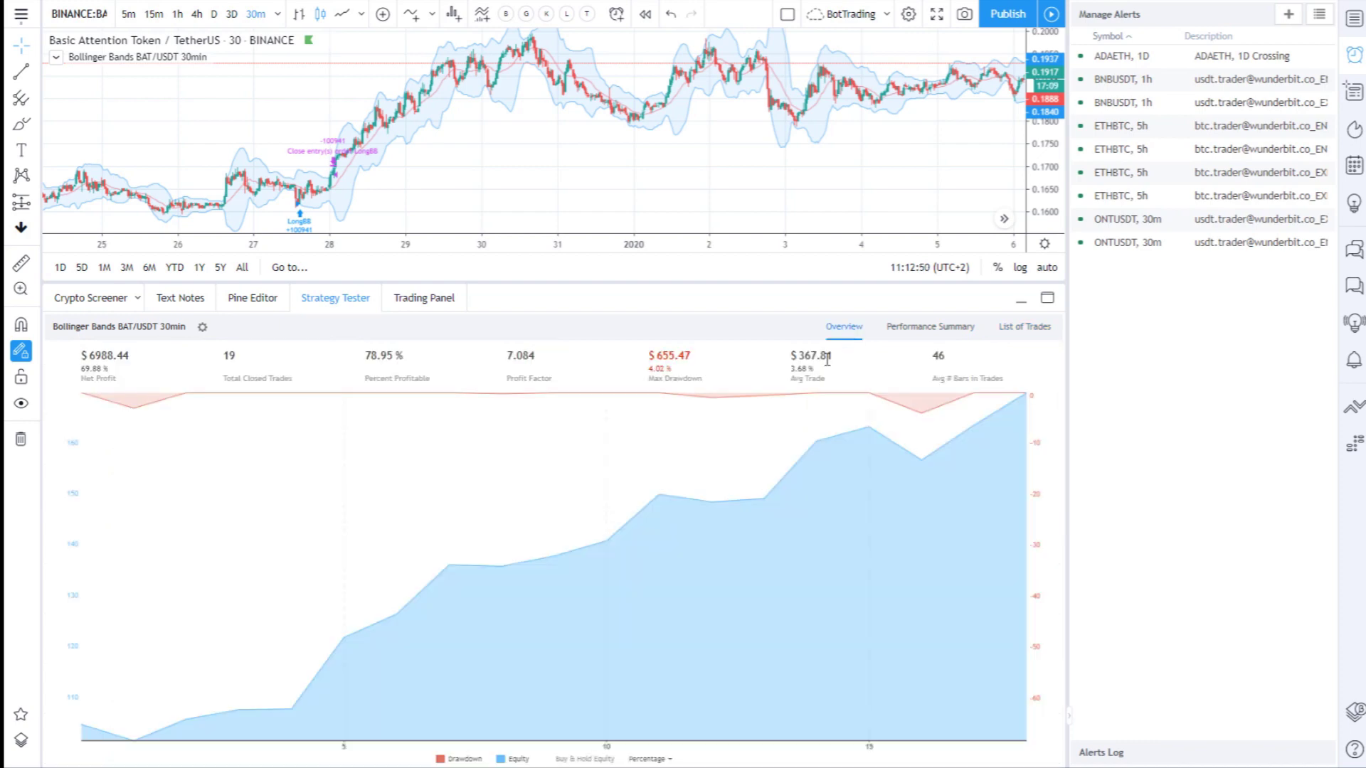
# Copy the Bollinger Bands code into a new blank indicator script.
pyautogui.click(244, 308)
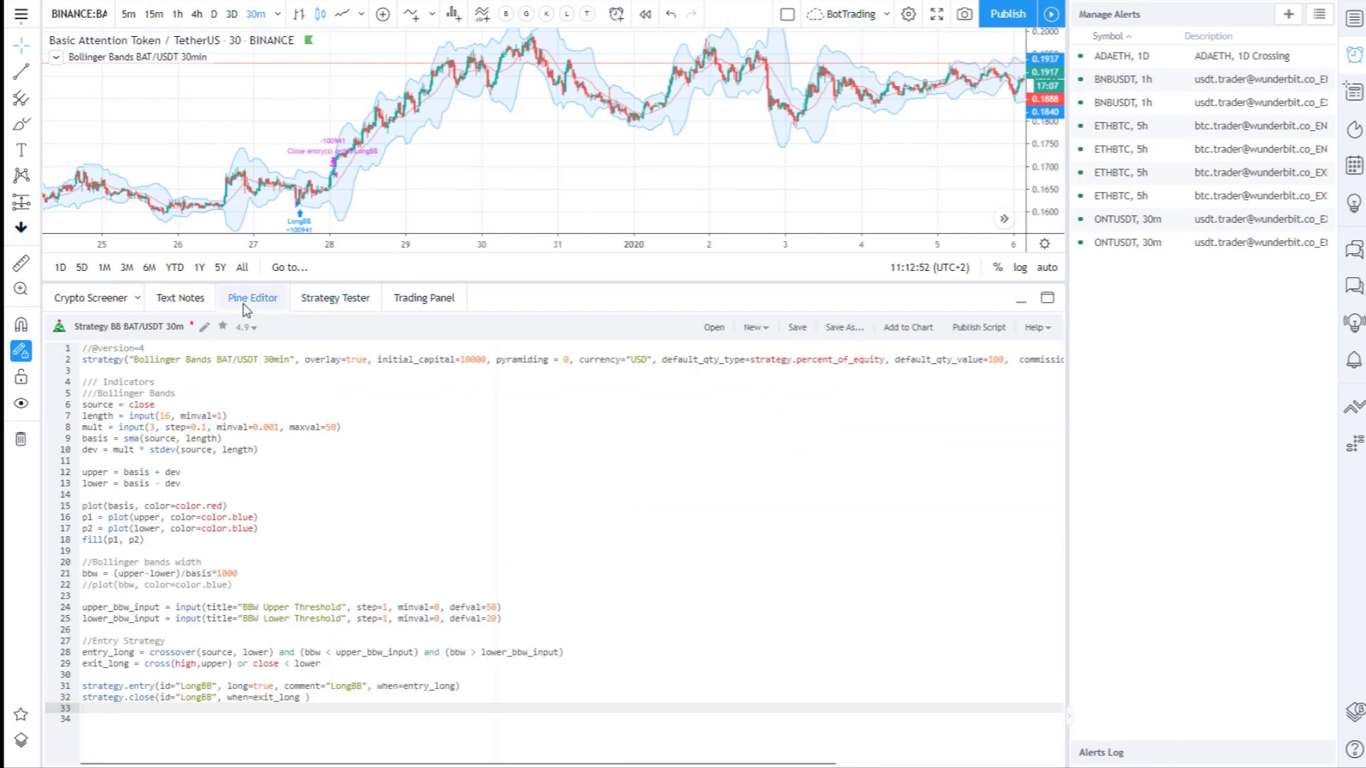
pyautogui.moveTo(364, 706); pyautogui.dragTo(82, 382)
pyautogui.hotkey('ctrl', 'c')
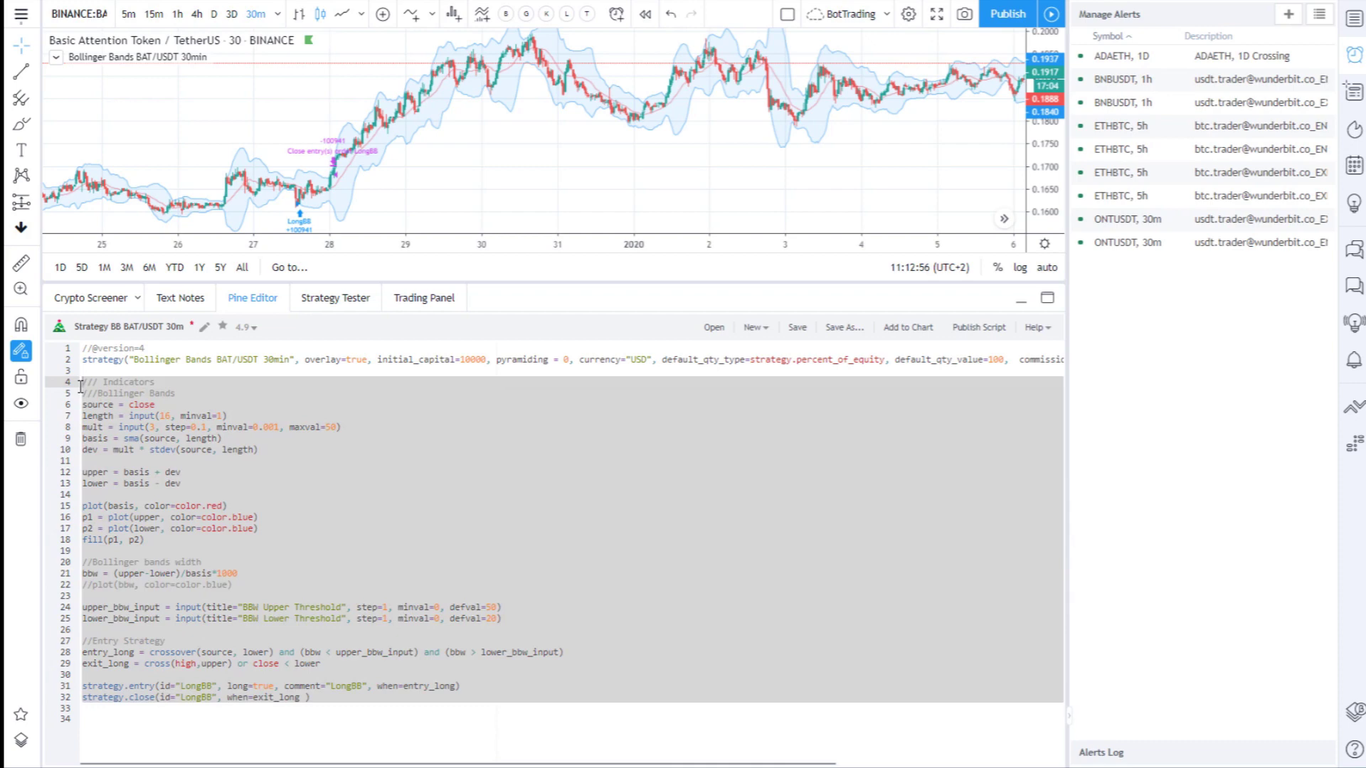
pyautogui.click(765, 329)
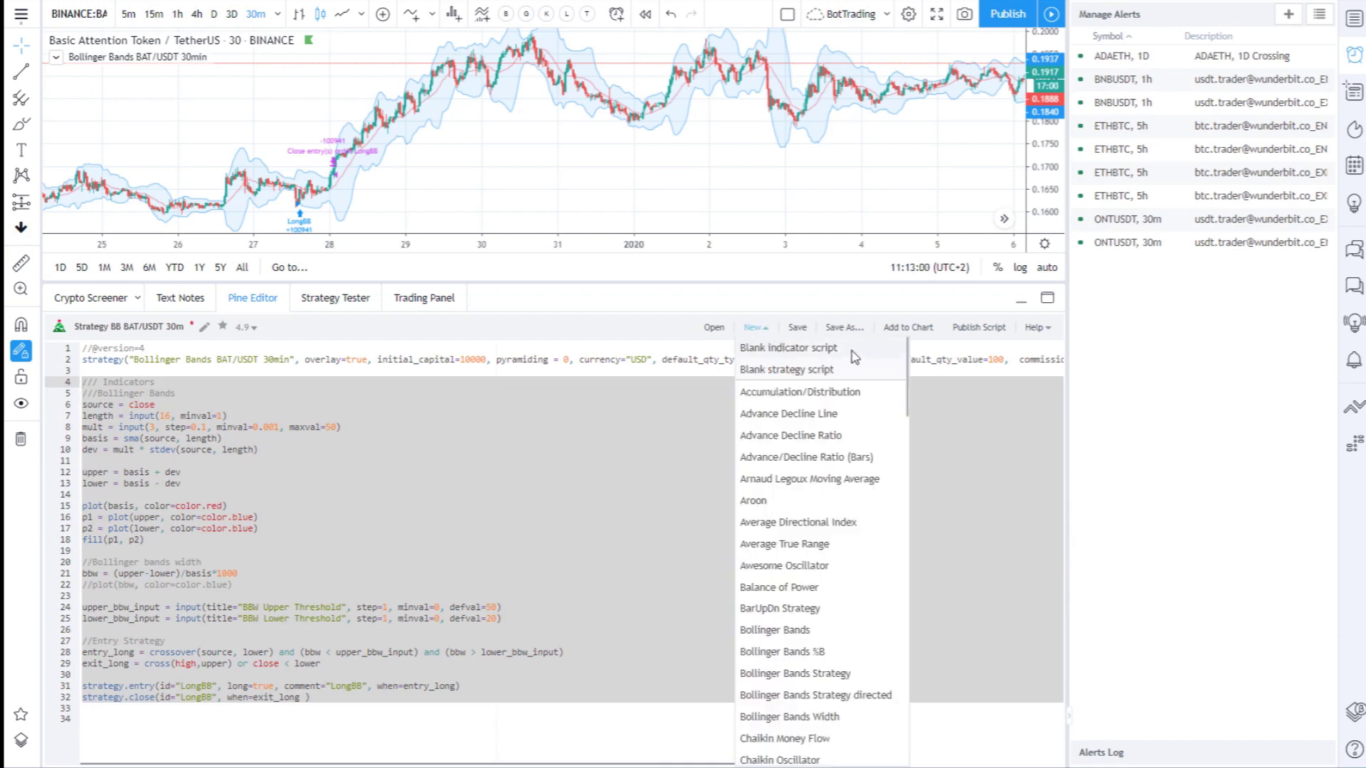
pyautogui.click(853, 347)
pyautogui.click(97, 405)
pyautogui.hotkey('ctrl', 'v')
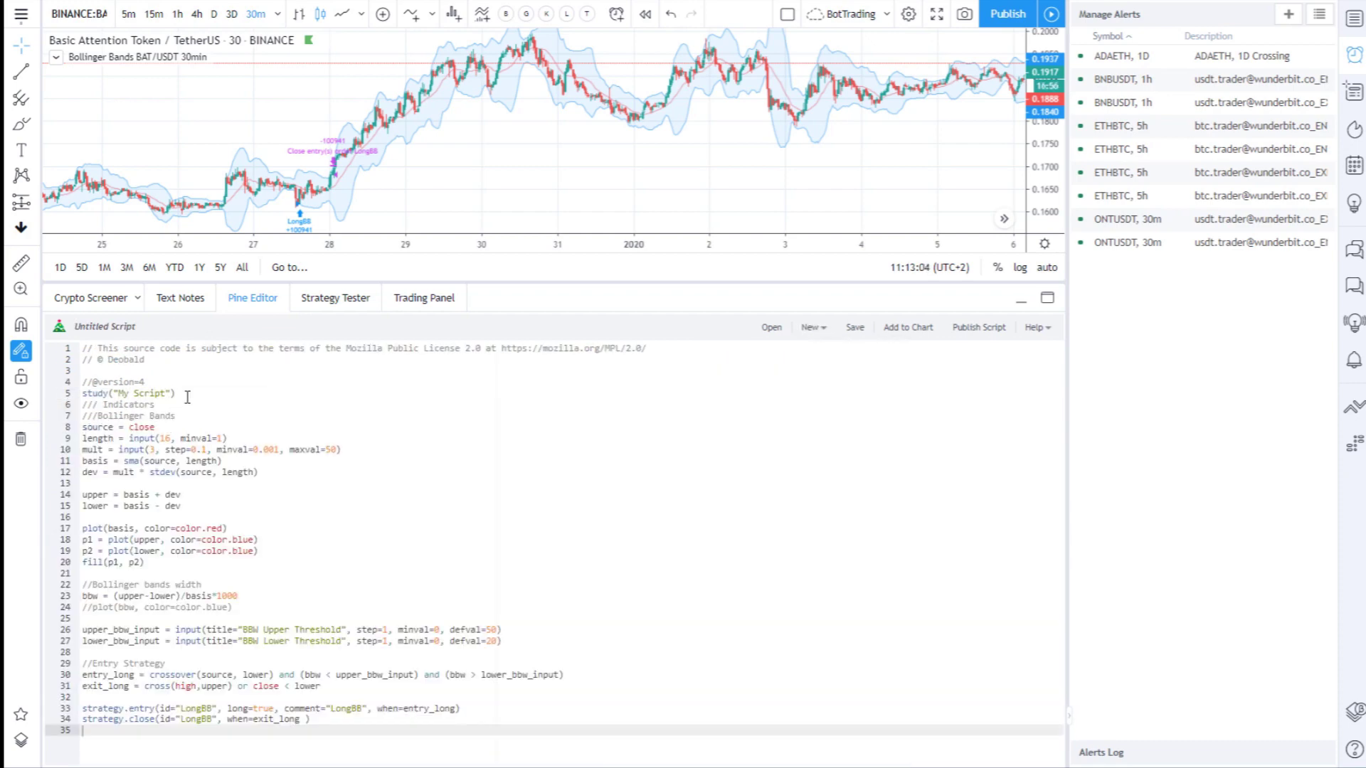
# Title the script study("Alerts BATUSDT 30mt", overlay=true).
pyautogui.click(189, 393)
pyautogui.press('Return')
pyautogui.press('Return')
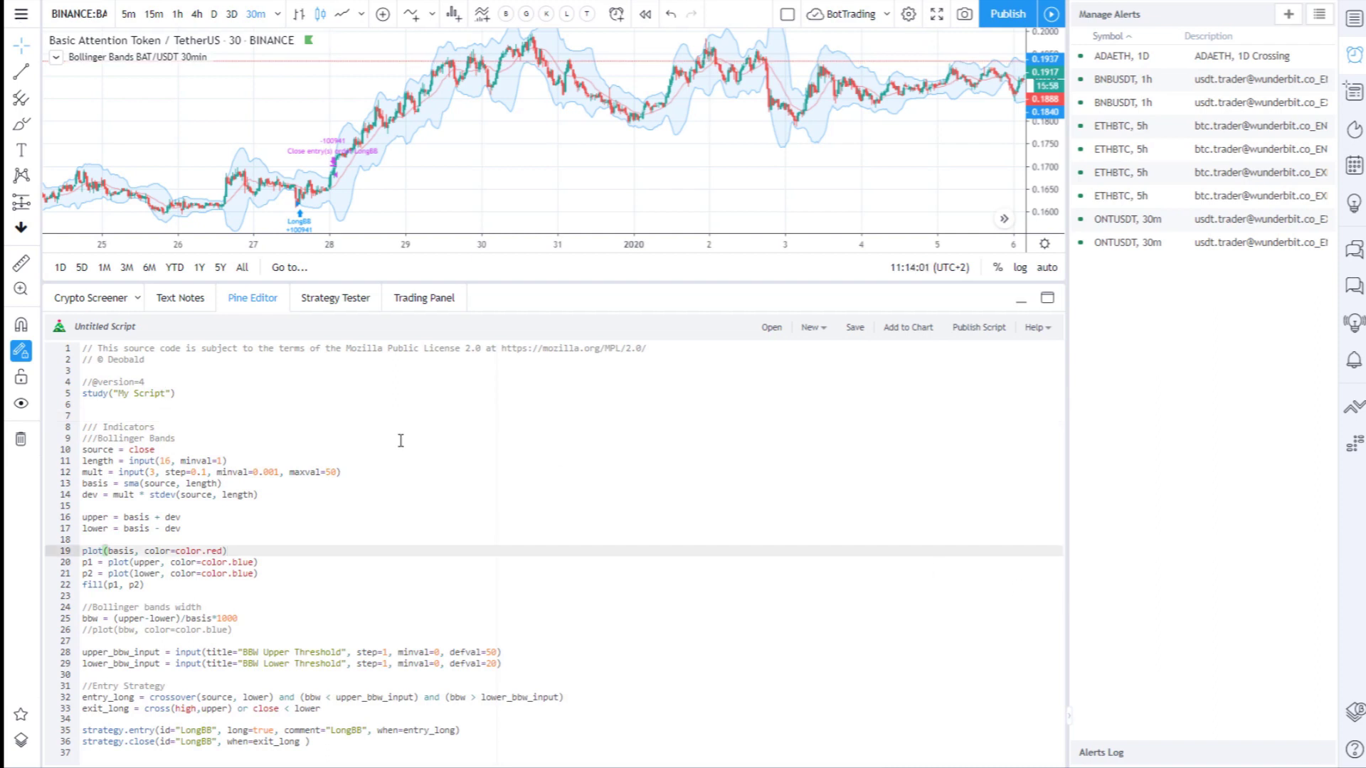
pyautogui.click(162, 393)
pyautogui.moveTo(163, 394); pyautogui.dragTo(117, 393)
pyautogui.write('Alerts Bo')
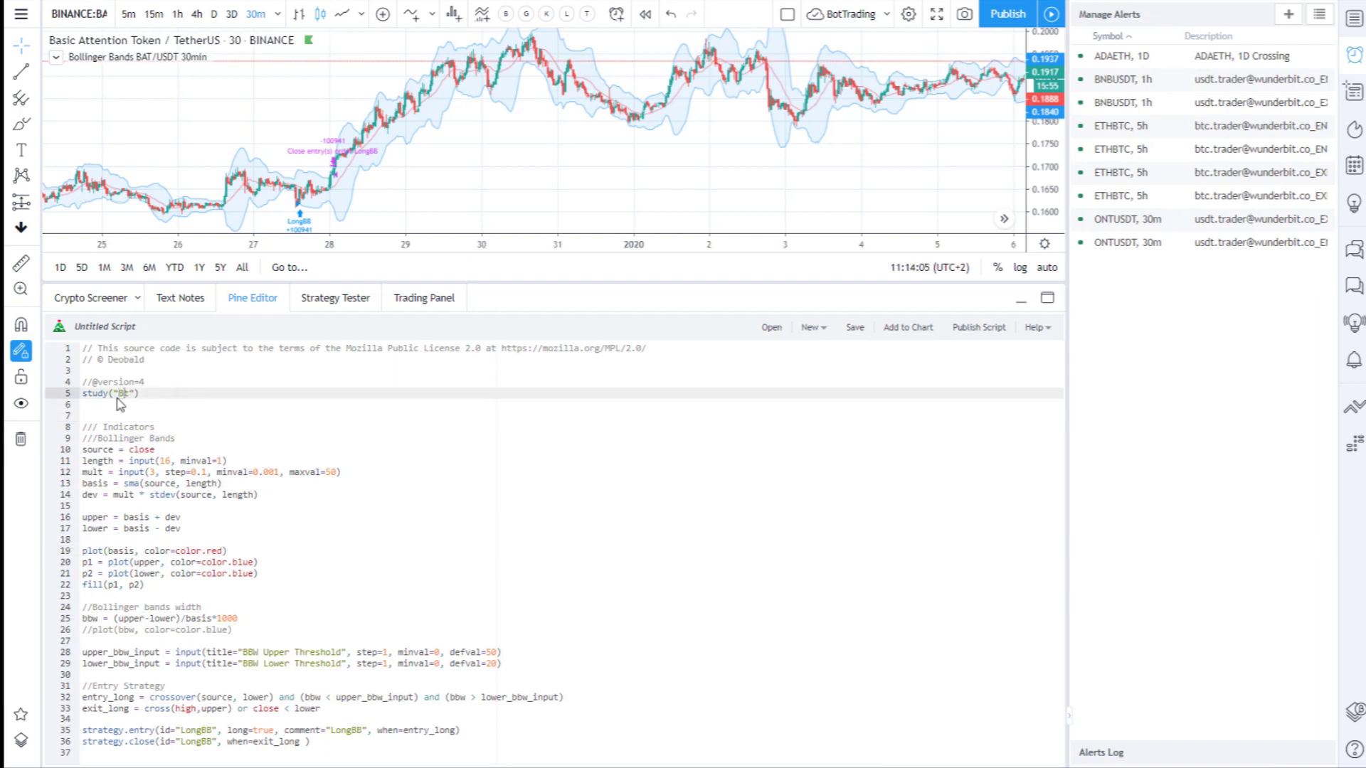
pyautogui.write('ATUSDT 30mt", overlay=true')
# Replace the strategy entry/close lines with an Entry Long alertcondition on entry_long.
pyautogui.click(462, 742)
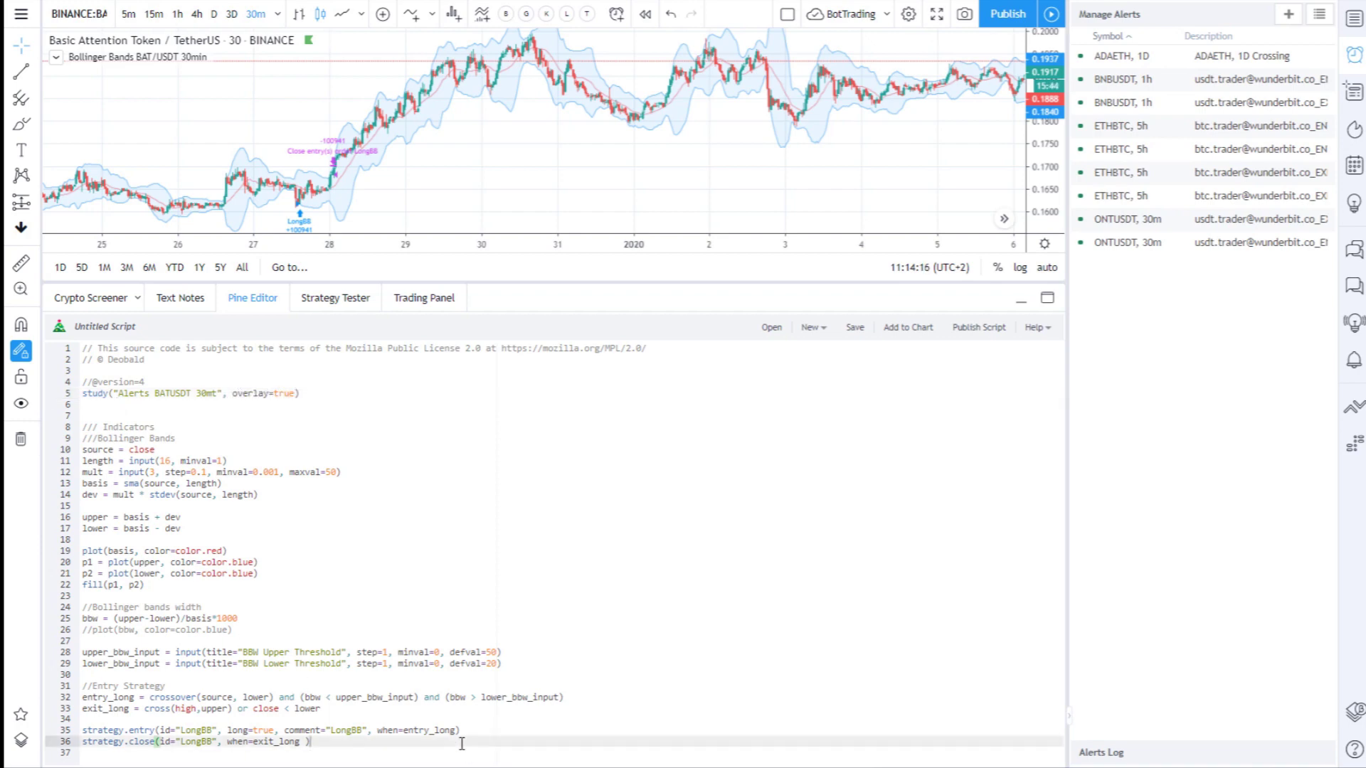
pyautogui.press('Return')
pyautogui.press('Return')
pyautogui.press('Return')
pyautogui.press('Return')
pyautogui.press('Return')
pyautogui.press('Return')
pyautogui.press('Return')
pyautogui.press('Return')
pyautogui.press('Return')
pyautogui.press('Return')
pyautogui.press('Return')
pyautogui.press('Return')
pyautogui.press('Return')
pyautogui.press('Return')
pyautogui.press('Return')
pyautogui.press('Return')
pyautogui.press('Return')
pyautogui.press('Return')
pyautogui.press('Return')
pyautogui.press('Return')
pyautogui.moveTo(326, 507); pyautogui.dragTo(64, 493)
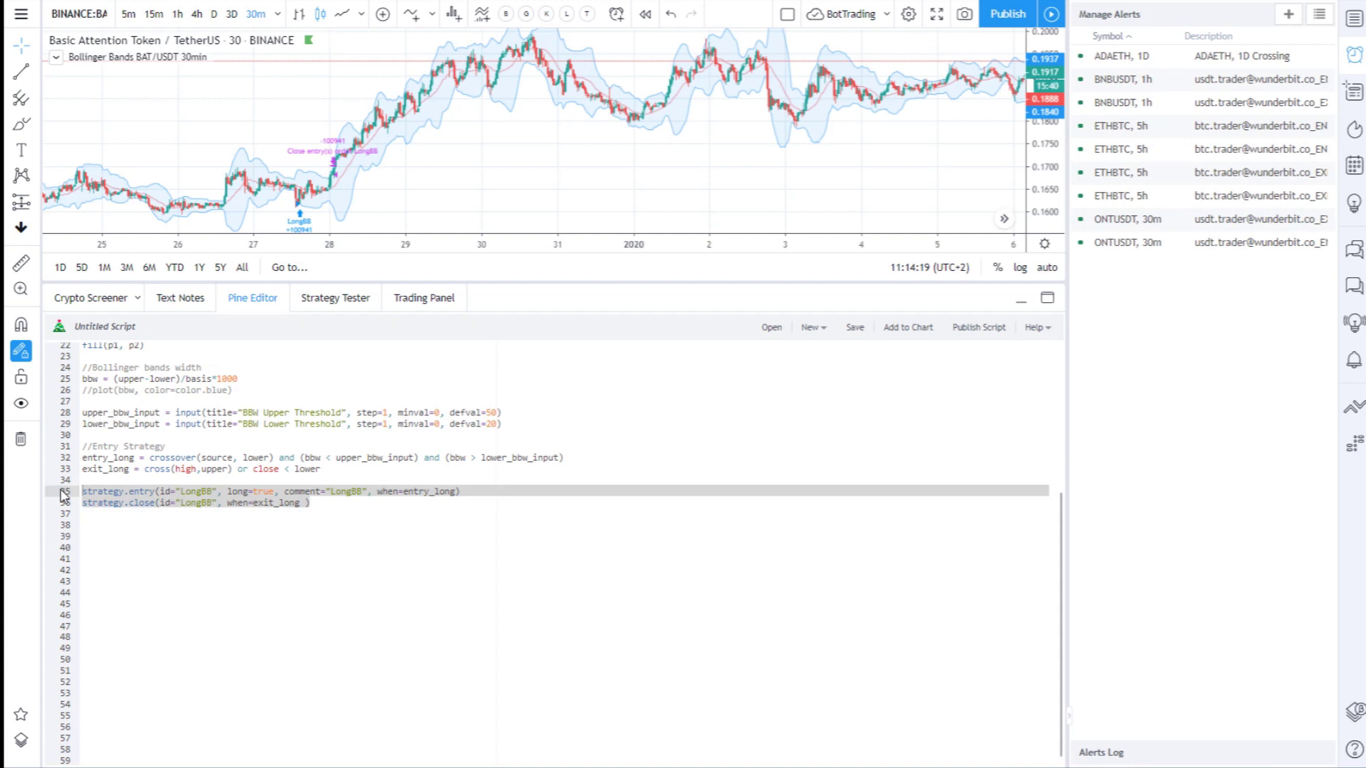
pyautogui.press('BackSpace')
pyautogui.write('alertcondition(')
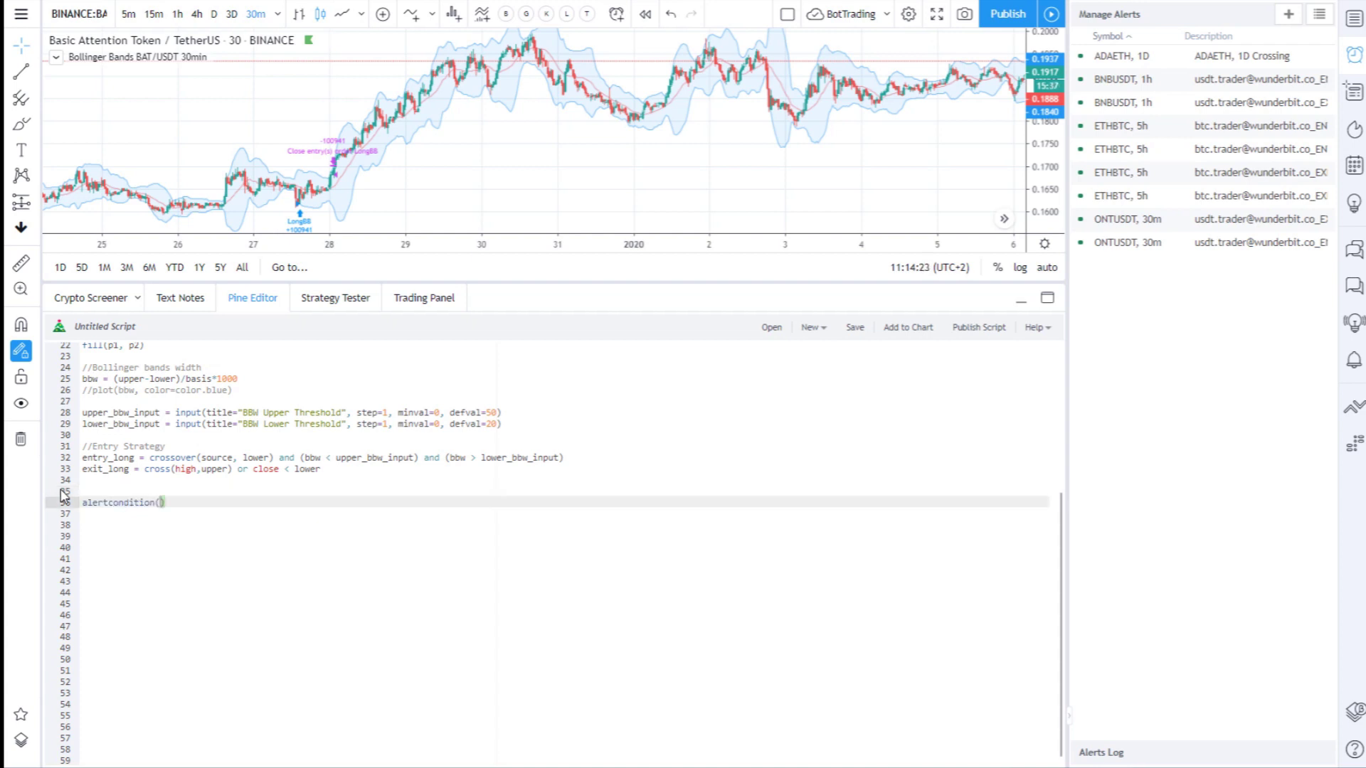
pyautogui.write('entry_long,title="Entry Long')
pyautogui.press('Down')
# Add an Exit Long alertcondition on exit_long and paste the BUY and EXIT BUY plotshape markers.
pyautogui.write('alertcon')
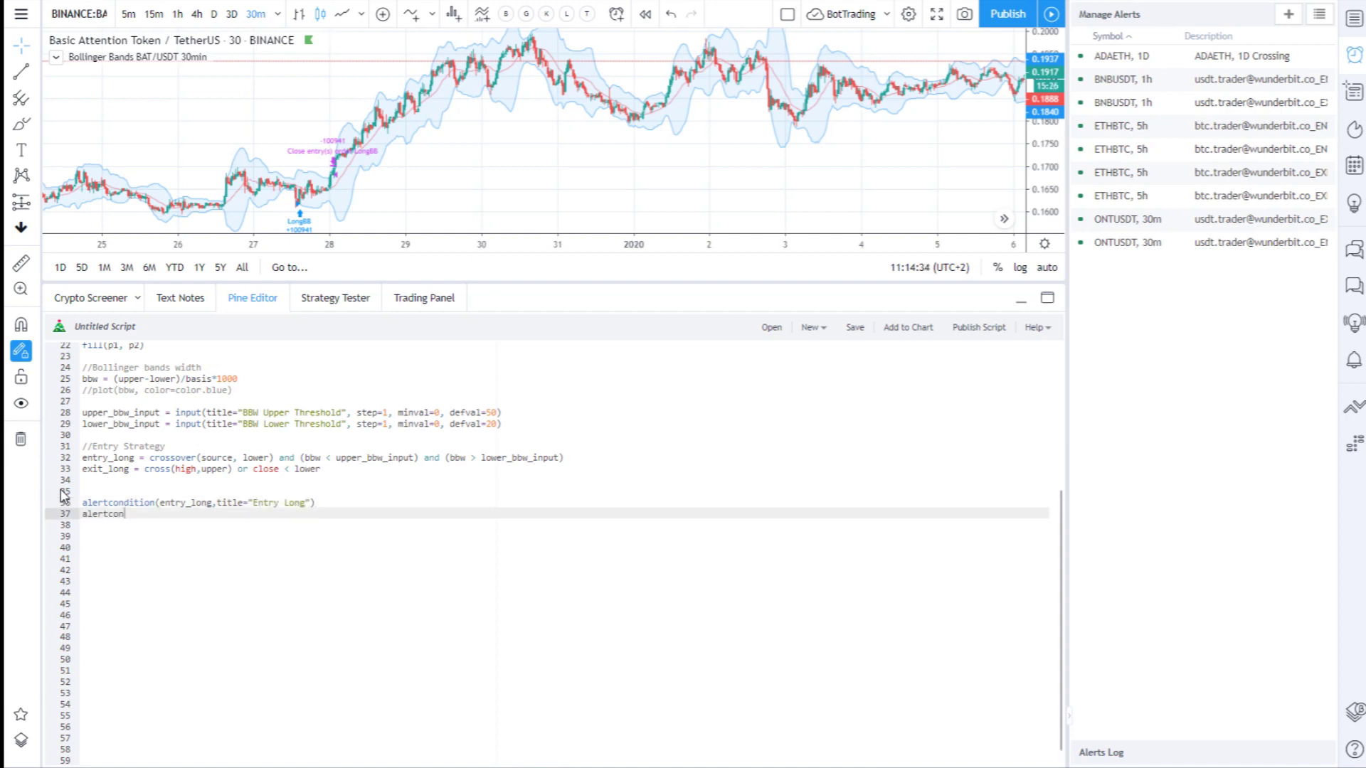
pyautogui.write('dition(exit_long,title="Exit Long')
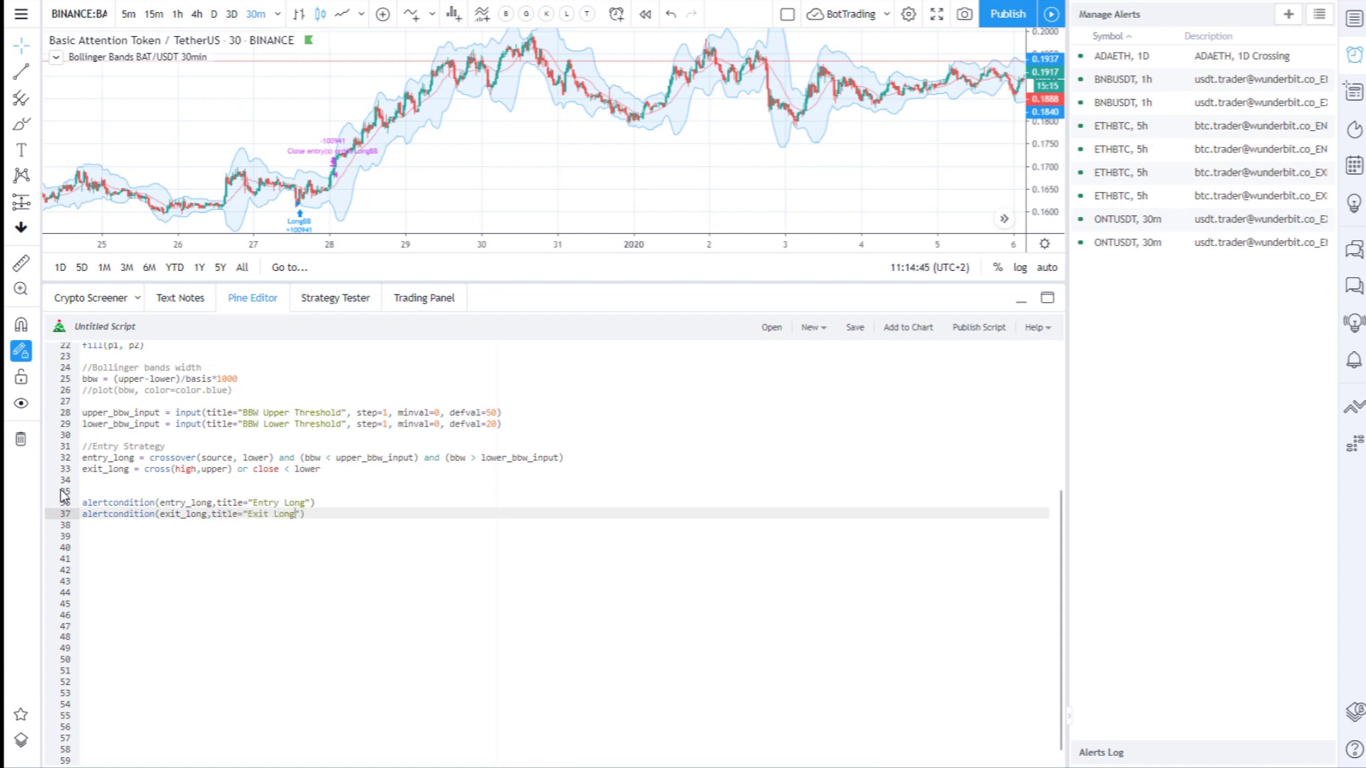
pyautogui.press('Down')
pyautogui.press('Down')
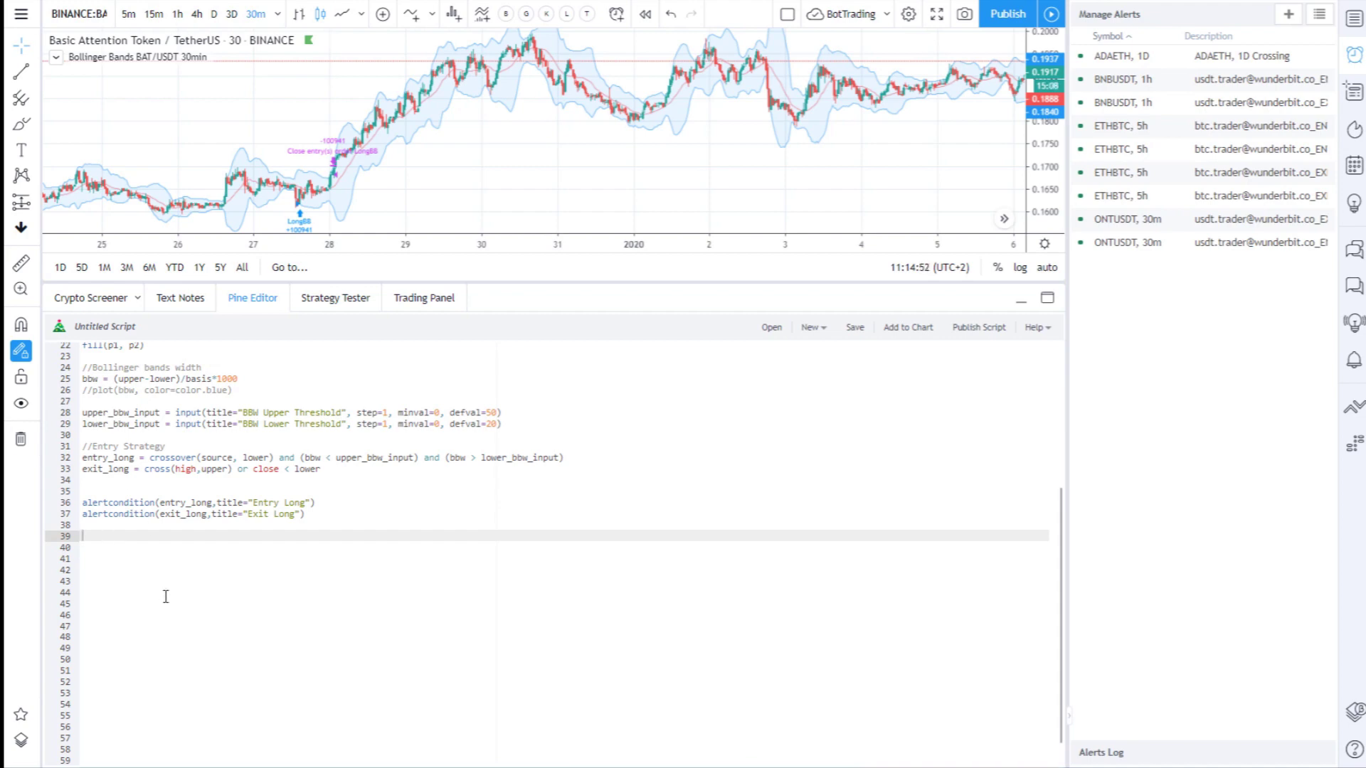
pyautogui.write('plotshape(series=entry_long, text="BUY", style=shape.triangleup, location=location.belowbar, color=color.green, size=size.small) plotshape(series=exit_long, text="EXIT BUY",style=shape.triangledown, location=location.abovebar, color=color.purple, size=size.small)')
pyautogui.scroll(2, 133, 603)
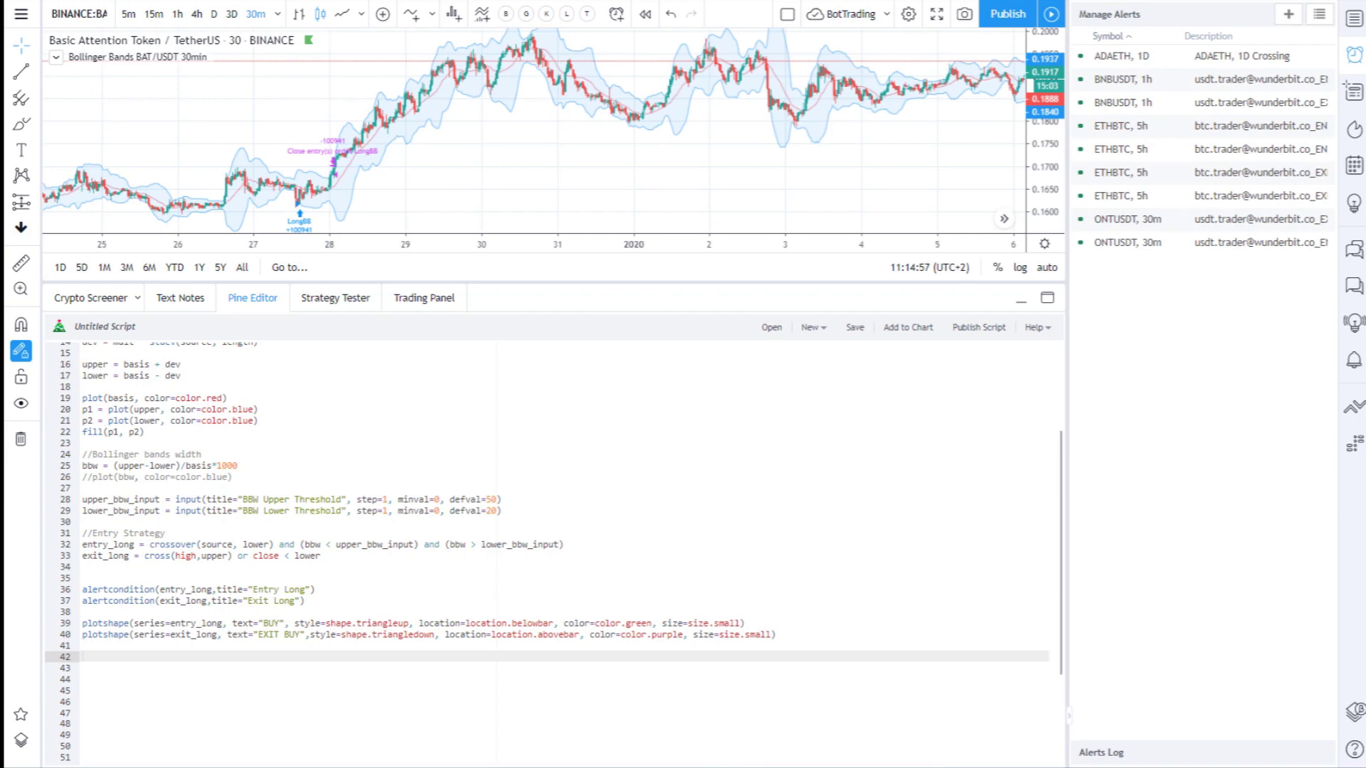
# Swap the old entry/exit condition lines for the isEntry_Long/isExit_Long flag block.
pyautogui.moveTo(339, 558); pyautogui.dragTo(79, 545)
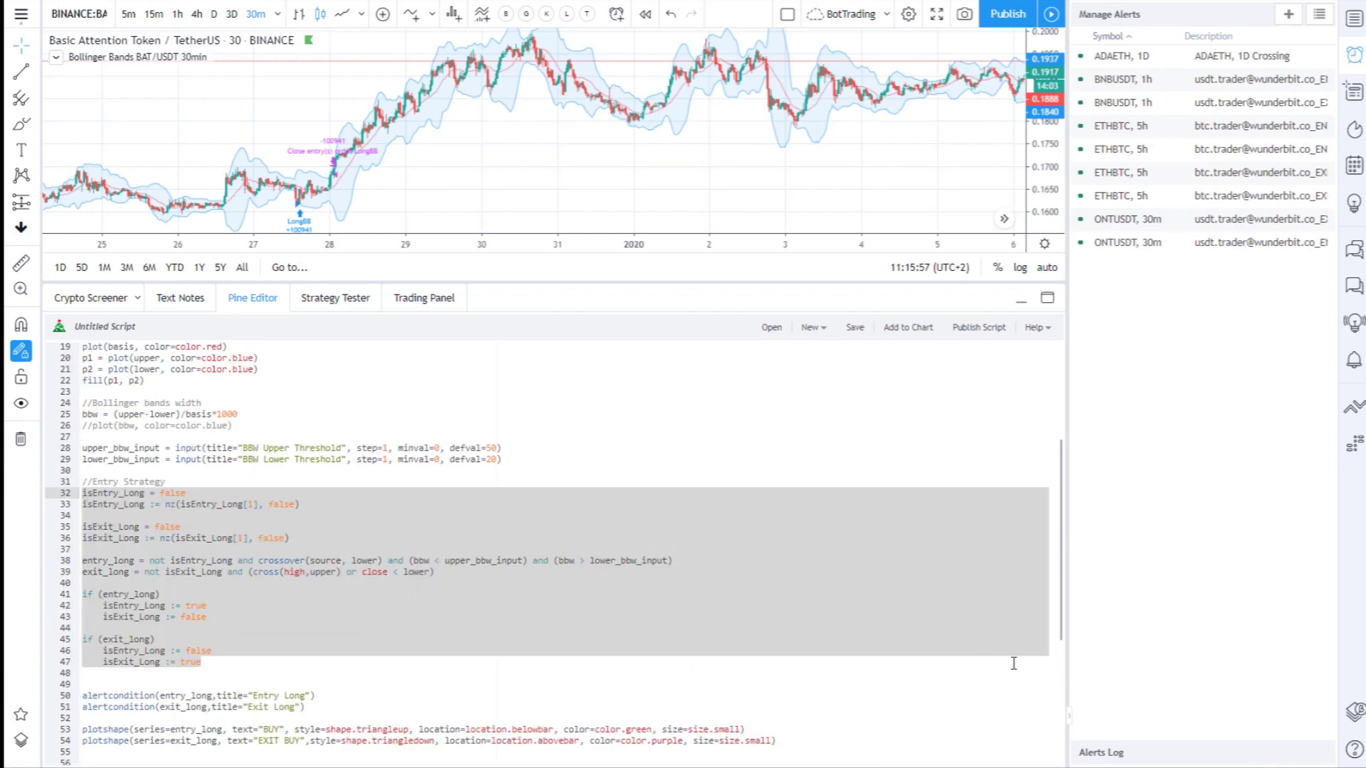
pyautogui.click(1014, 663)
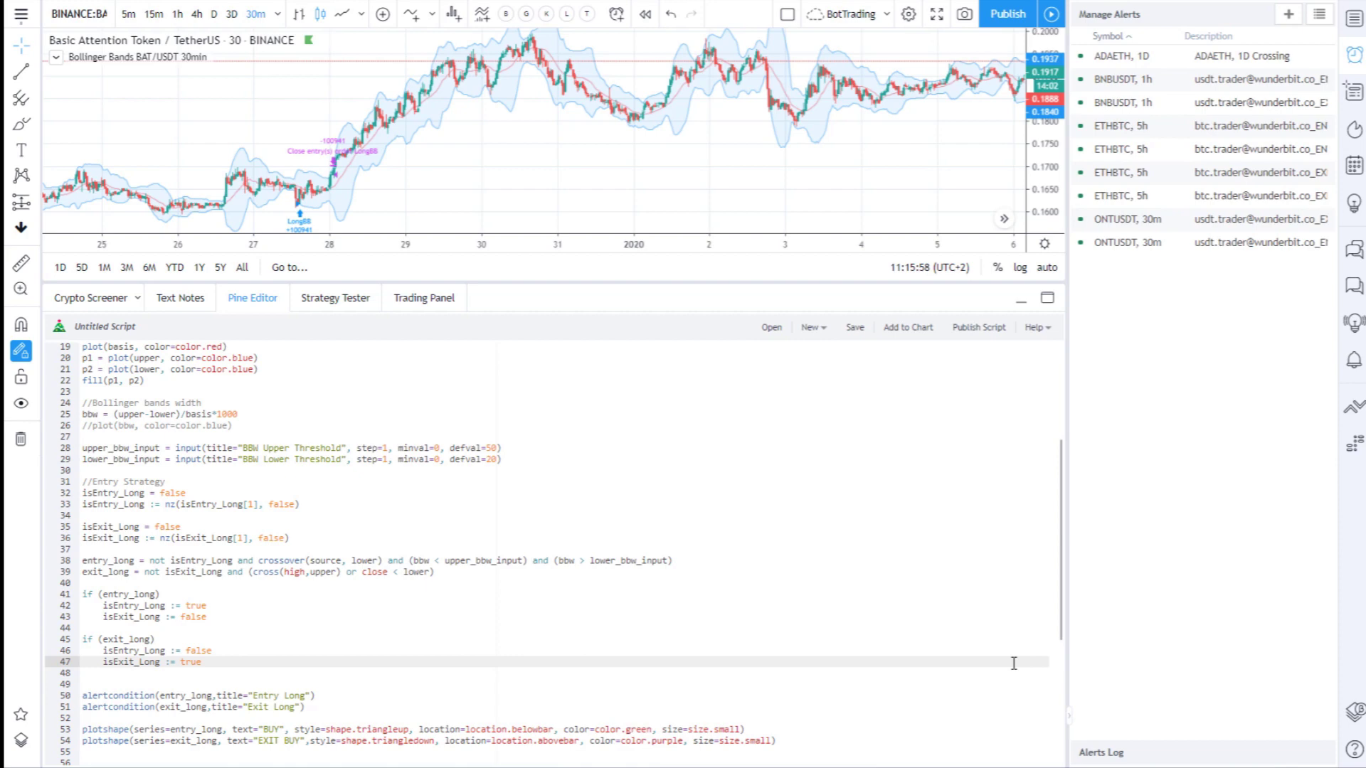
# Add the alerts indicator to the chart, hide the Bollinger Bands strategy, and view late November–early December.
pyautogui.click(918, 329)
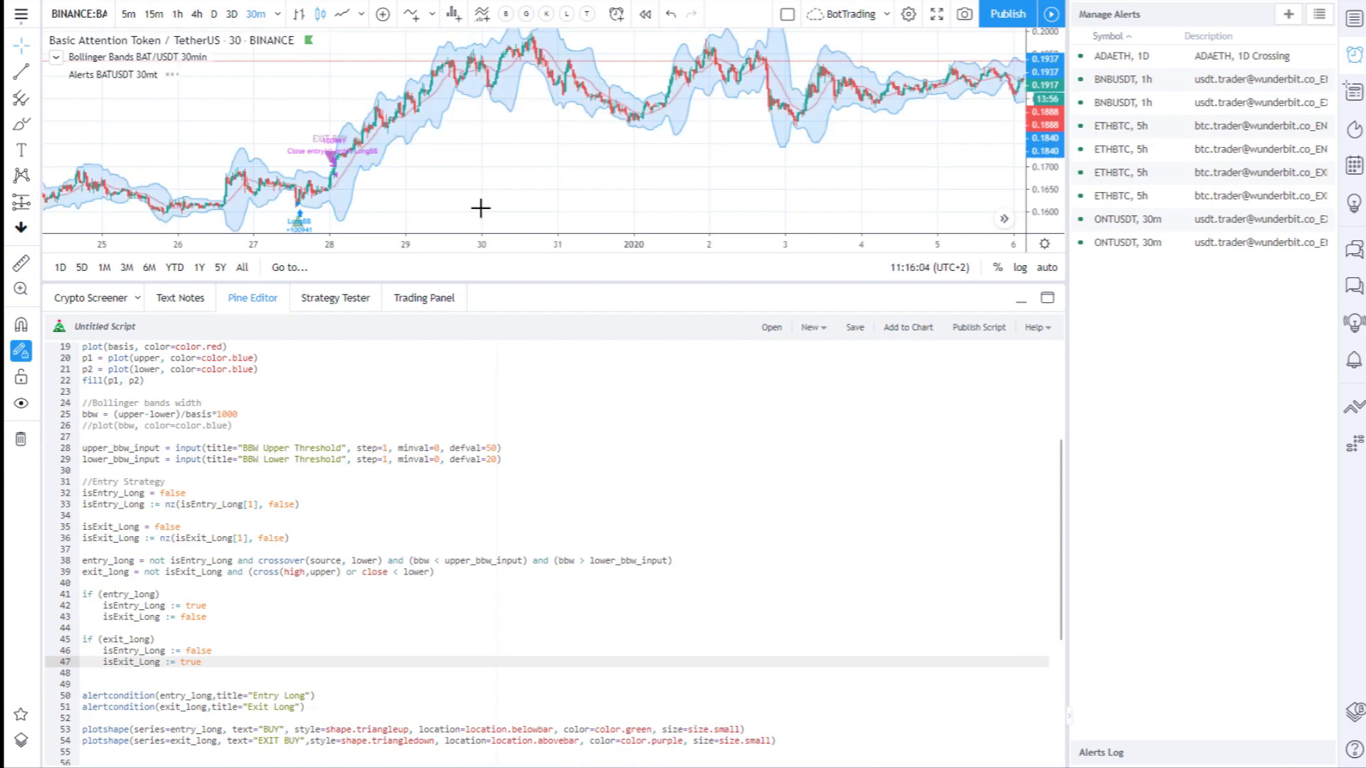
pyautogui.click(221, 57)
pyautogui.moveTo(706, 183); pyautogui.dragTo(756, 183)
pyautogui.moveTo(298, 187); pyautogui.dragTo(701, 187)
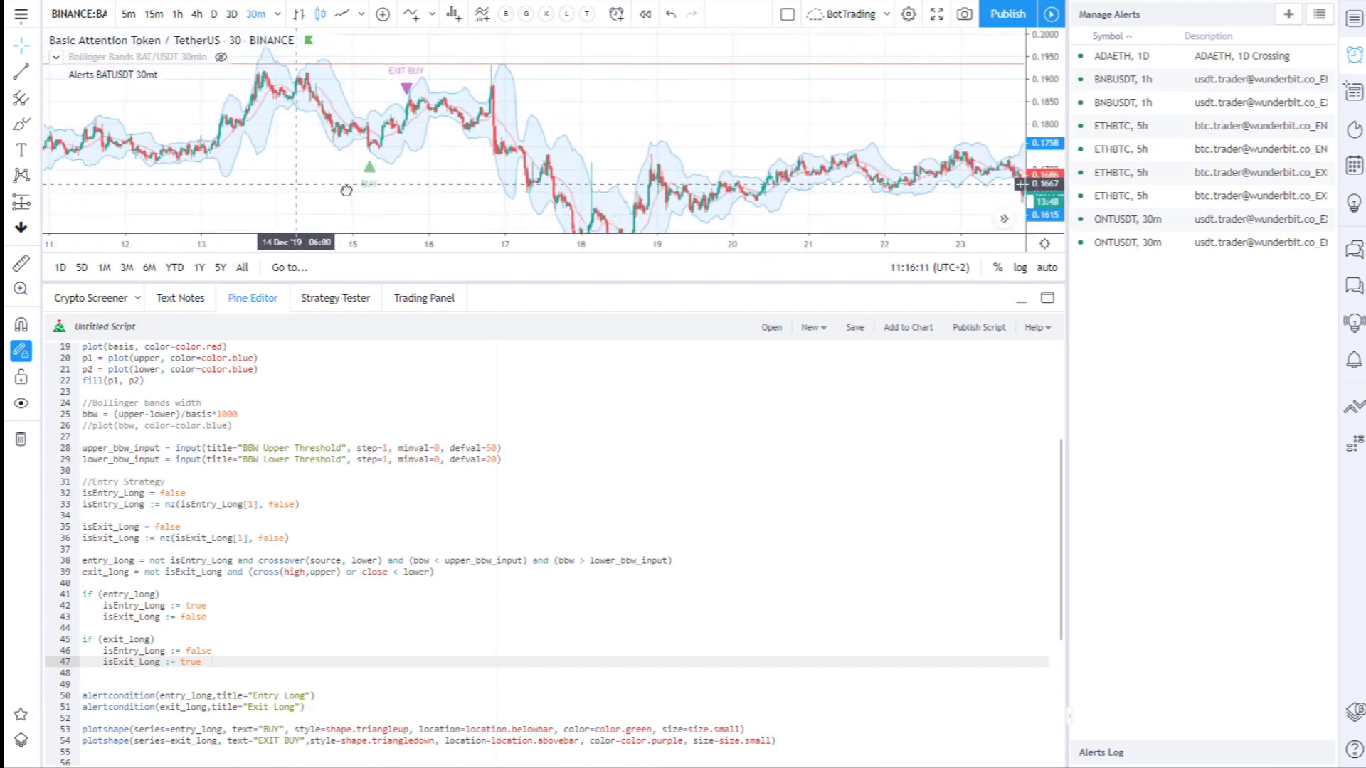
pyautogui.moveTo(204, 152); pyautogui.dragTo(728, 174)
pyautogui.moveTo(185, 178); pyautogui.dragTo(711, 186)
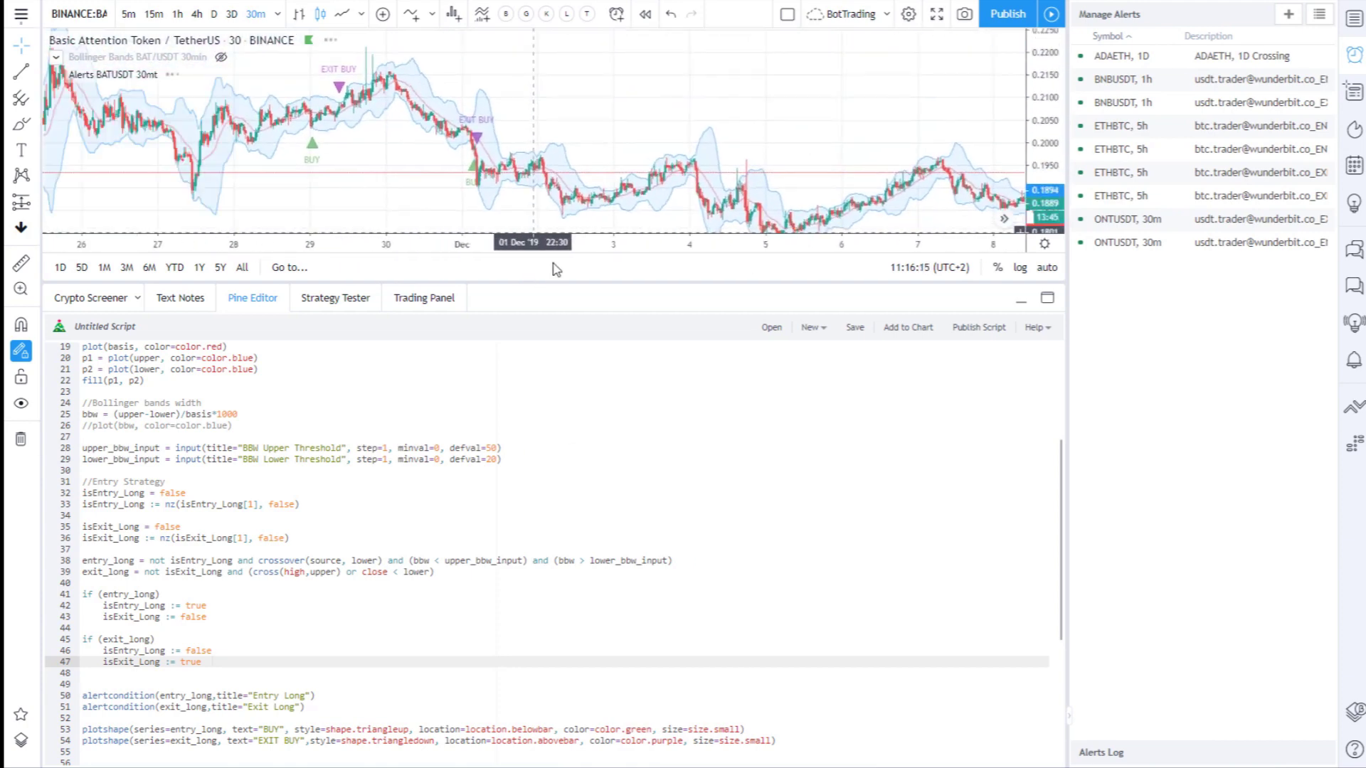
# Create an alert from Alerts BATUSDT that fires Once Per Bar Close.
pyautogui.click(616, 14)
pyautogui.click(676, 179)
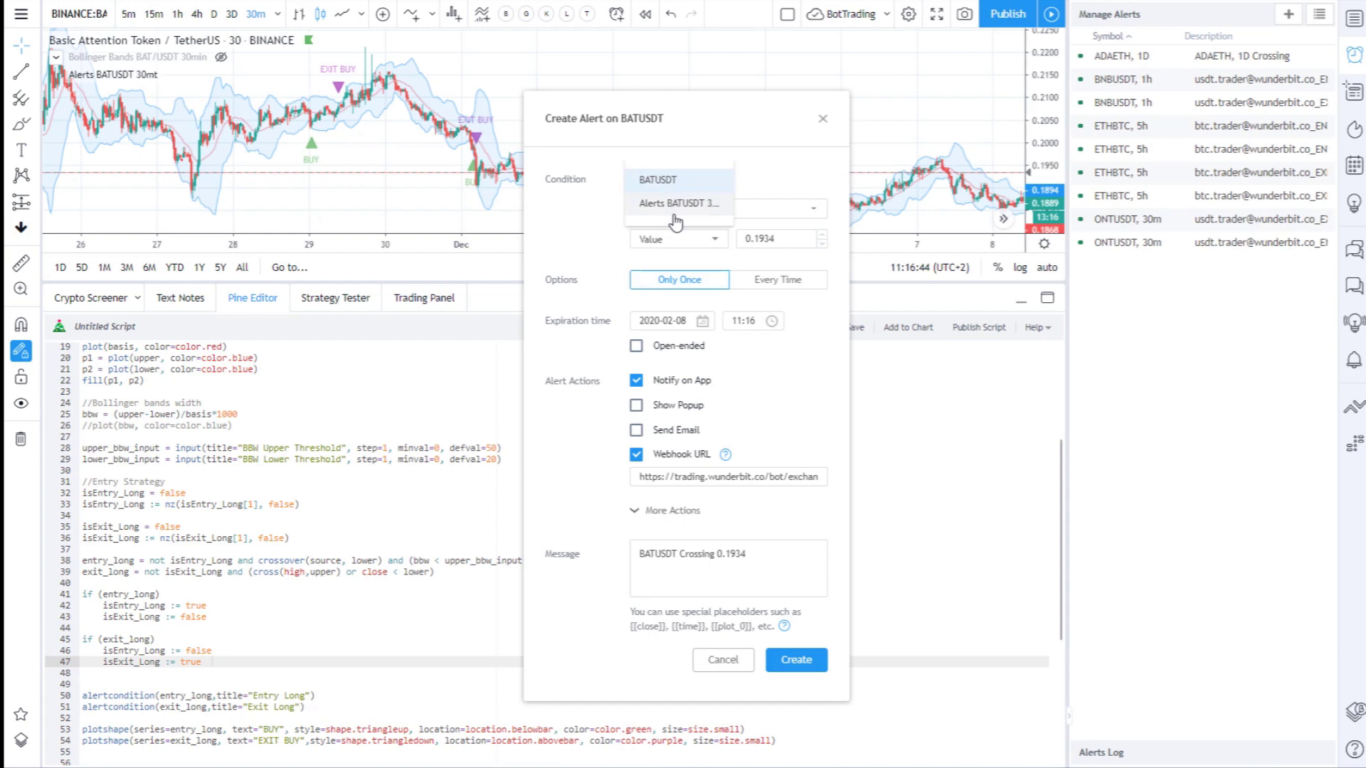
pyautogui.click(676, 203)
pyautogui.click(680, 265)
pyautogui.click(800, 645)
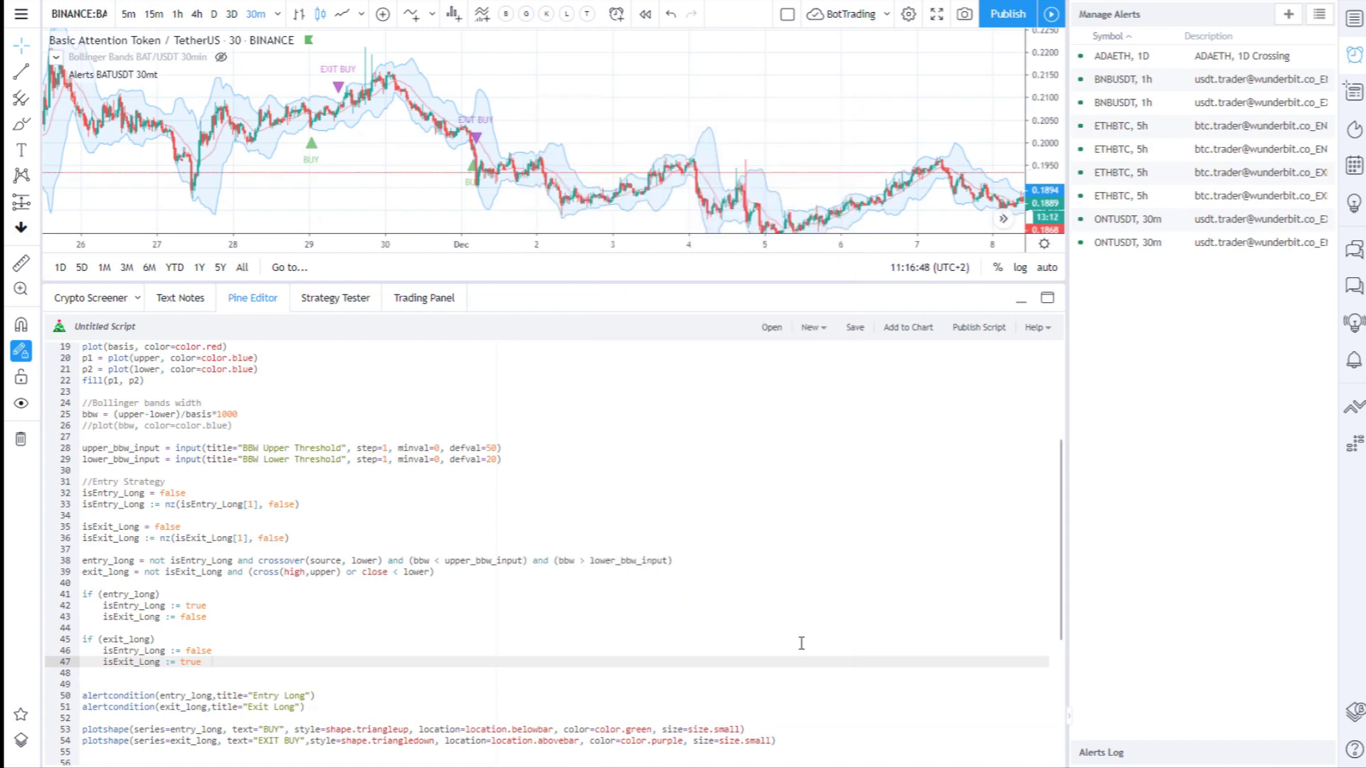
# Set up a second Alerts BATUSDT alert on Exit Long, Once Per Bar Close.
pyautogui.click(617, 14)
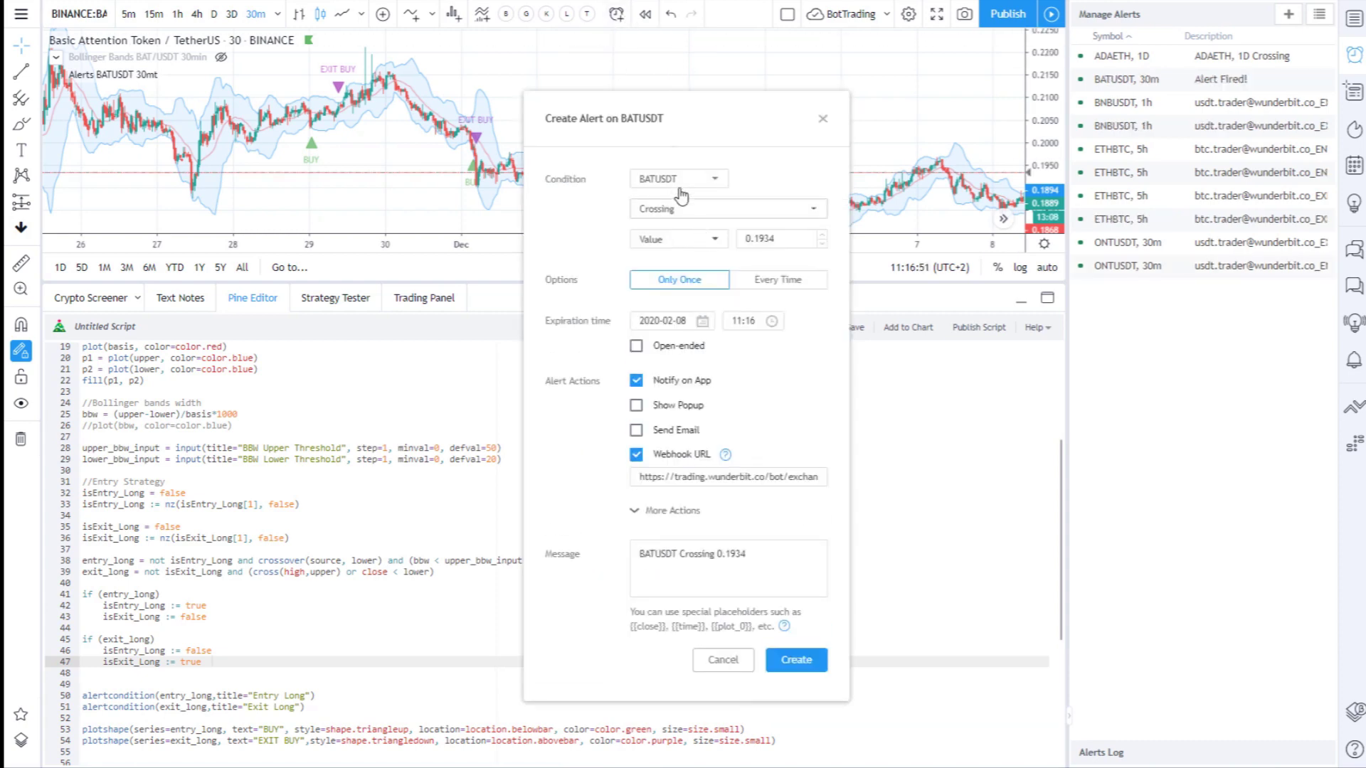
pyautogui.click(679, 180)
pyautogui.click(679, 203)
pyautogui.click(683, 208)
pyautogui.click(686, 231)
pyautogui.click(680, 262)
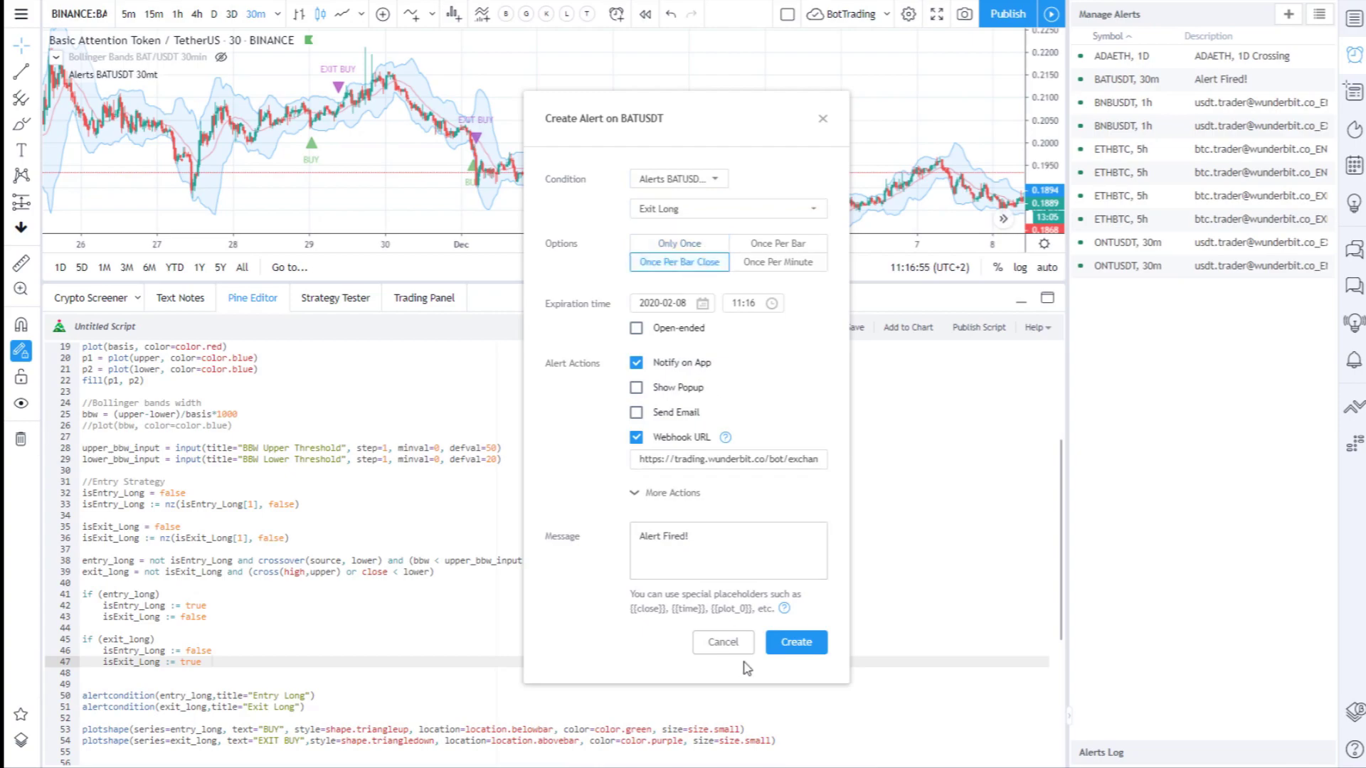
# Save the Exit Long alert, then scroll down the Wunderbit Trading homepage.
pyautogui.click(794, 641)
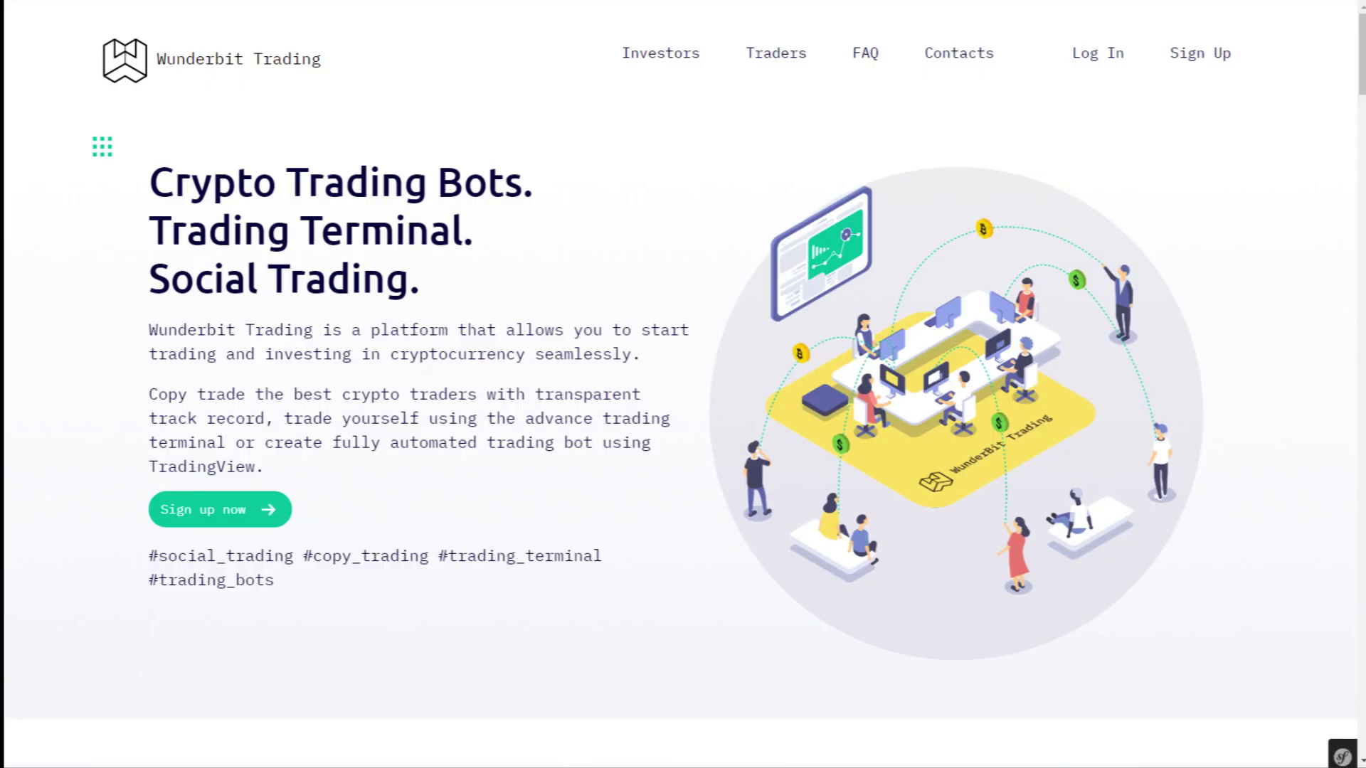
pyautogui.scroll(-7, 1300, 383)
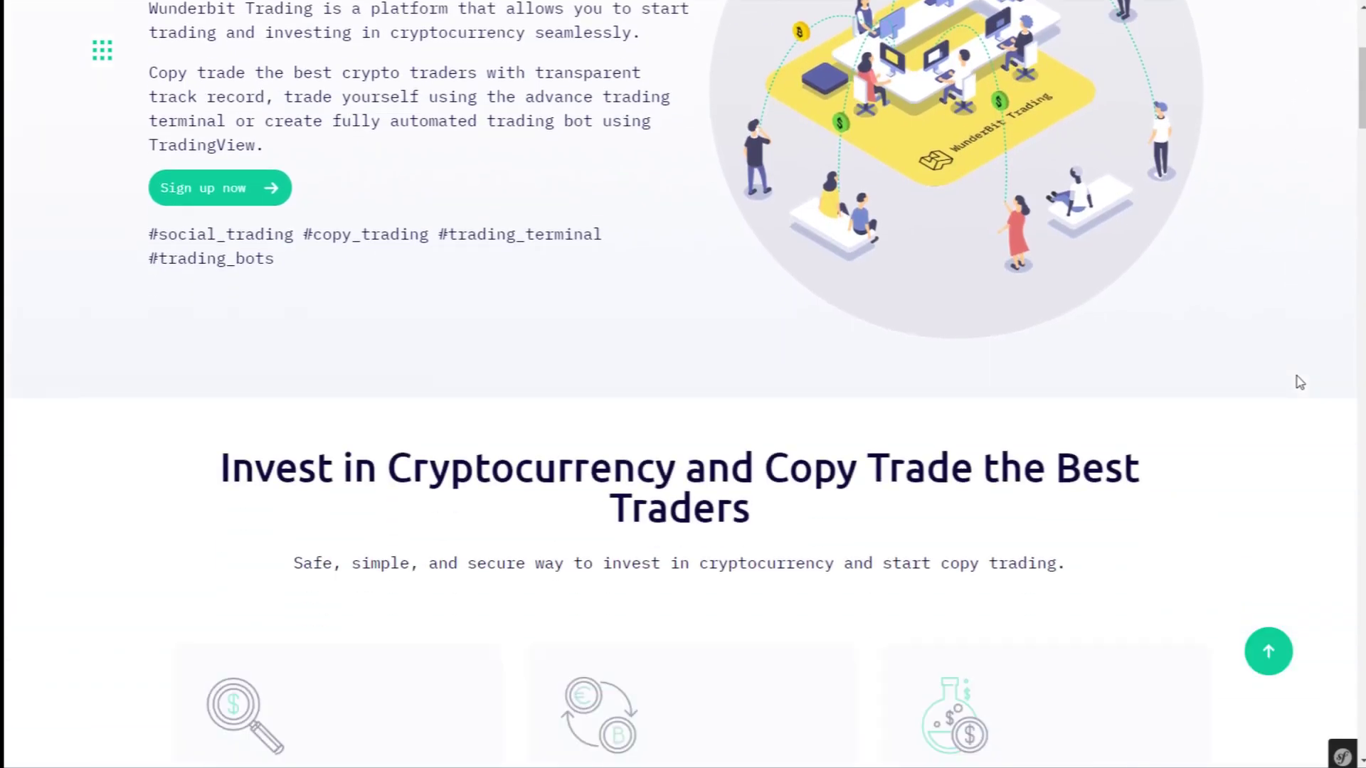
pyautogui.scroll(-10, 1299, 383)
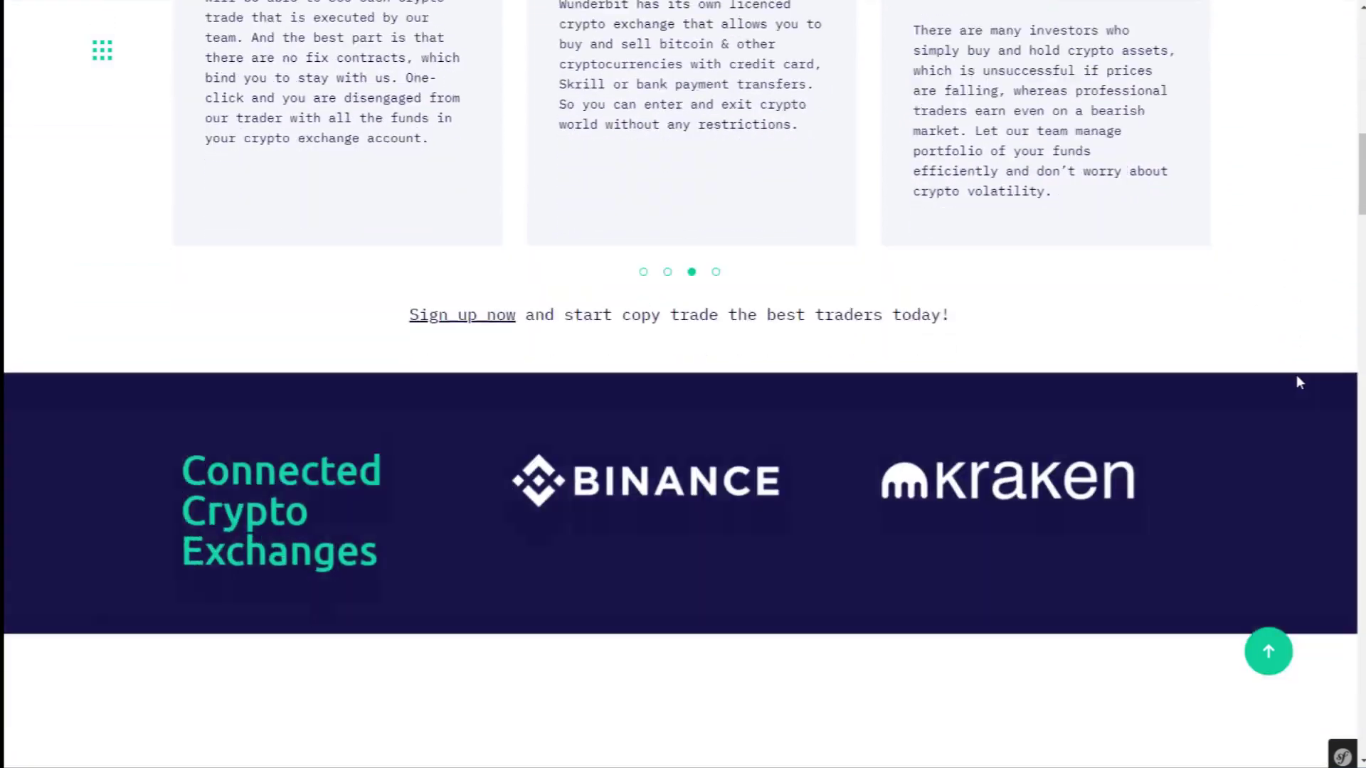
pyautogui.scroll(-13, 1297, 382)
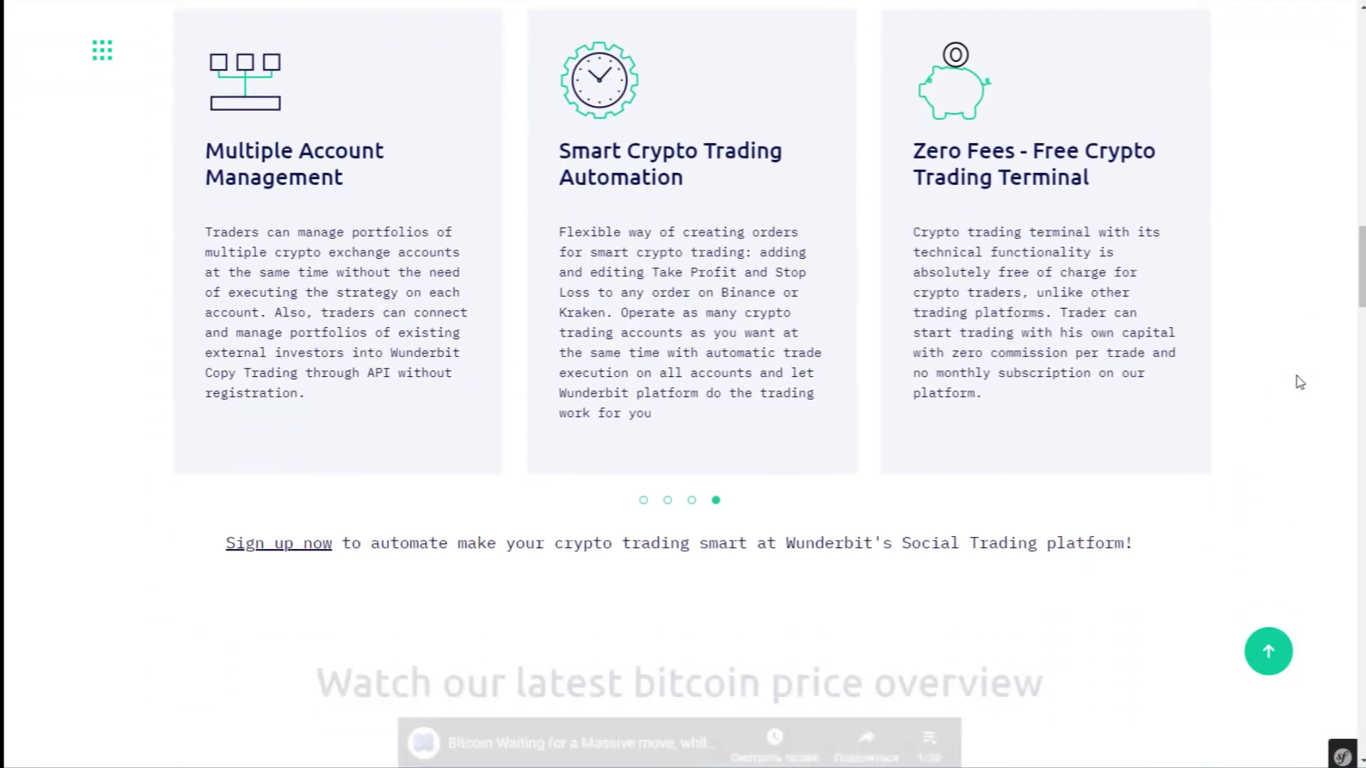
pyautogui.scroll(-3, 1297, 382)
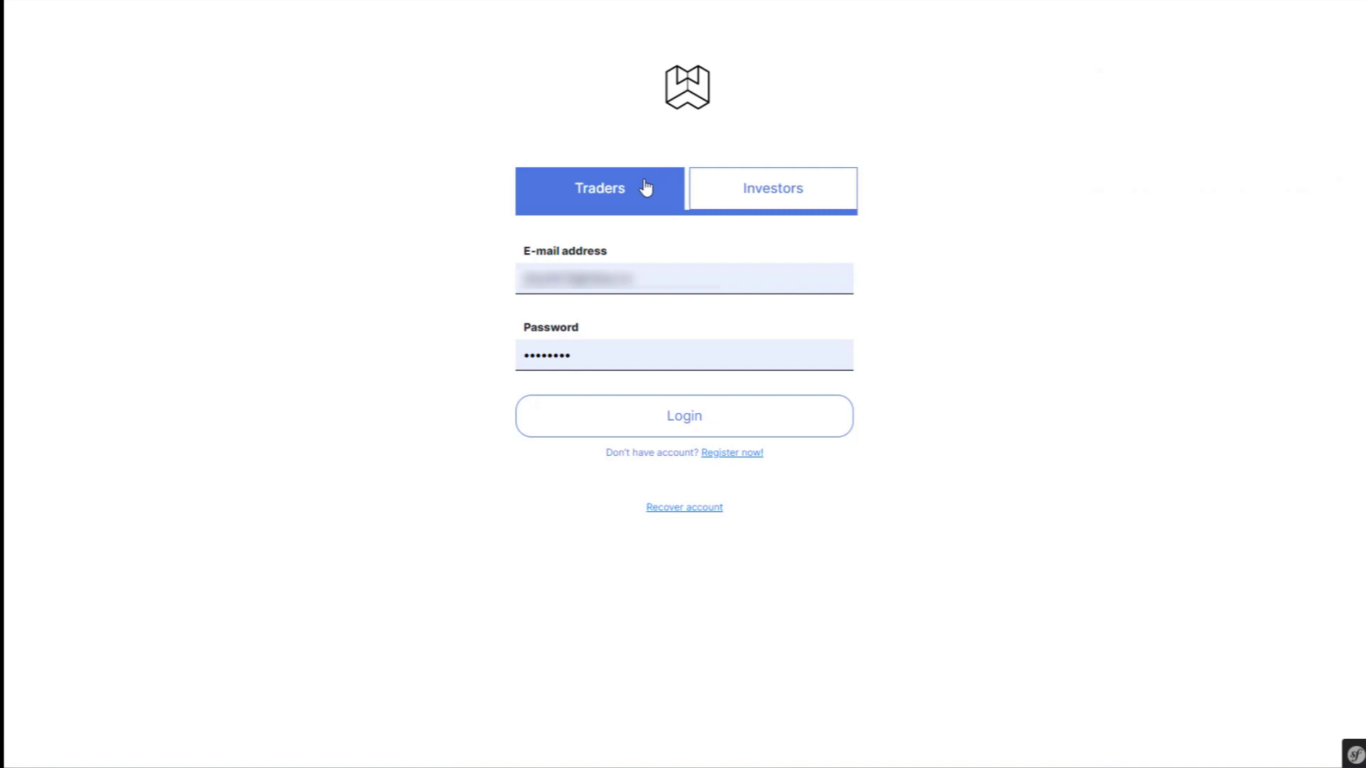
# Log in and start a new bot named Test.
pyautogui.click(638, 415)
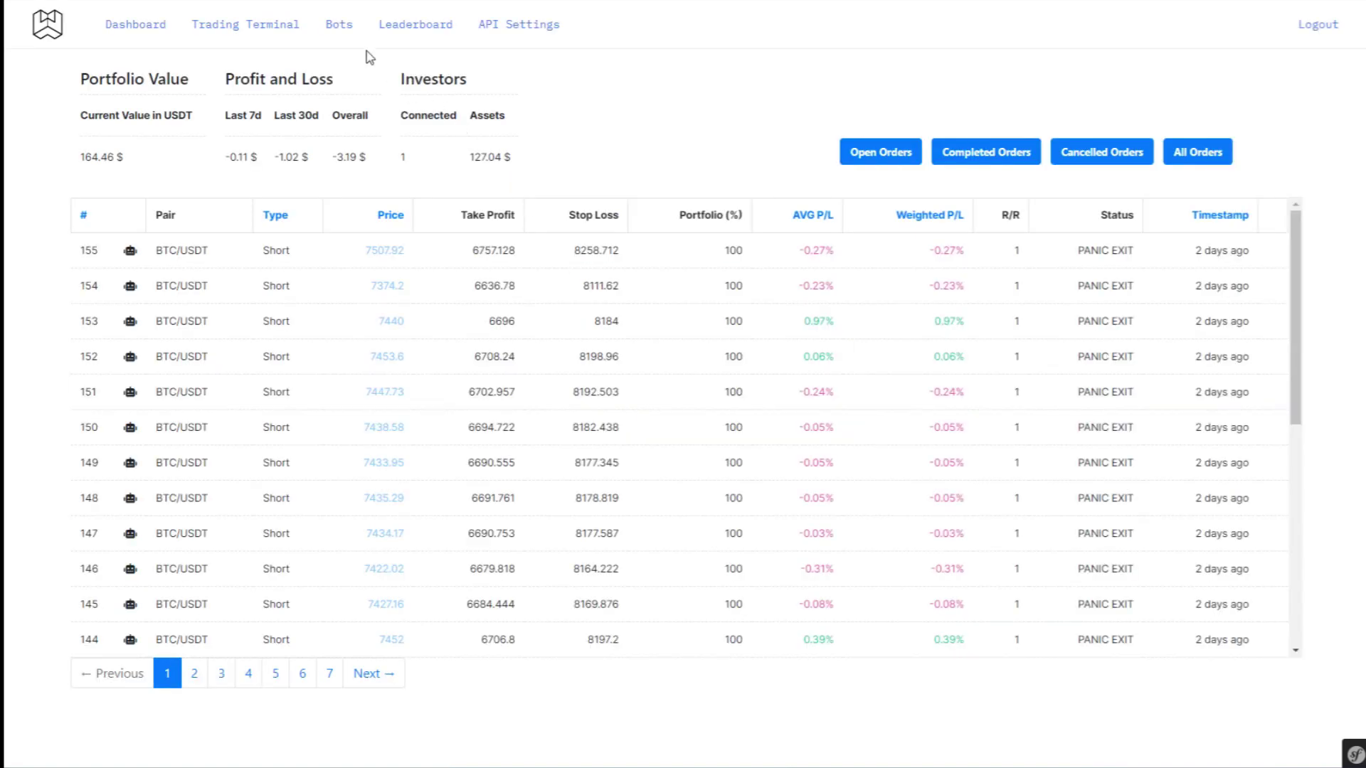
pyautogui.click(346, 33)
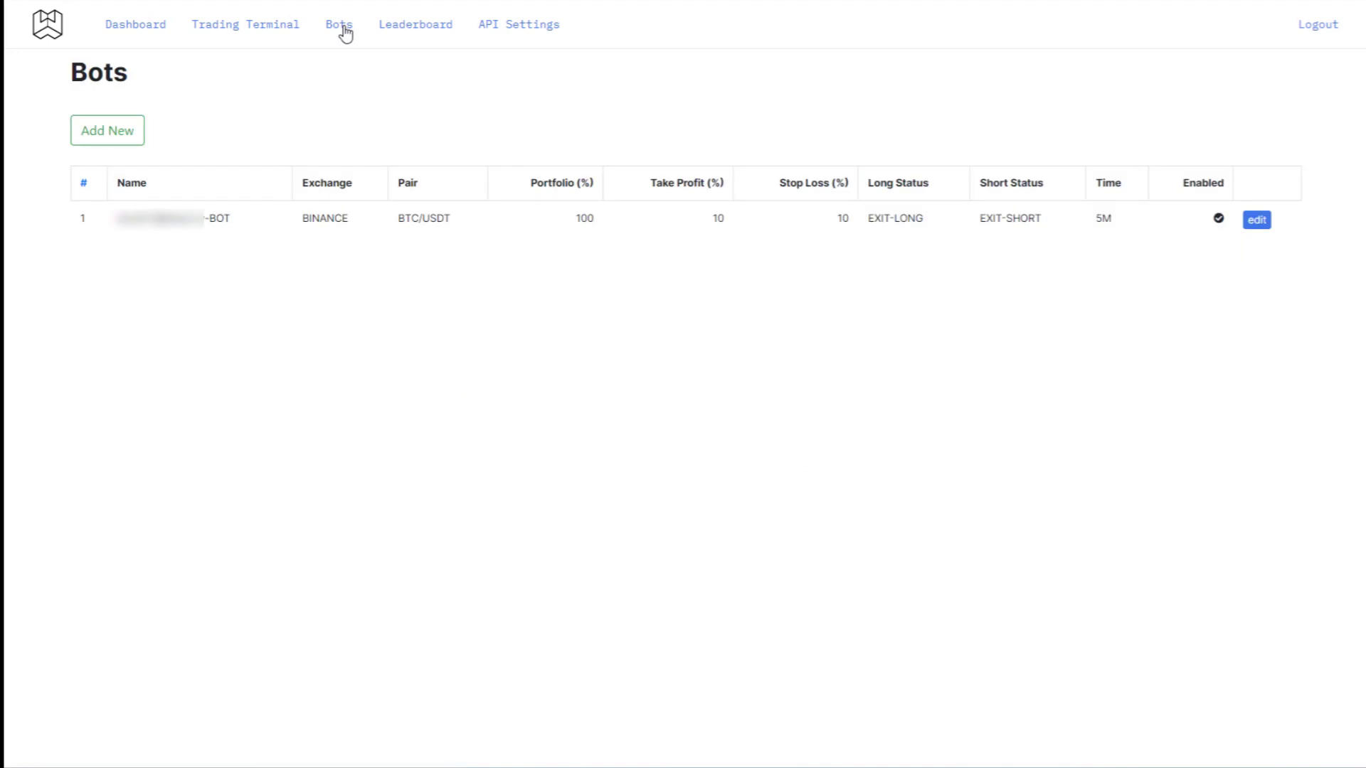
pyautogui.click(118, 135)
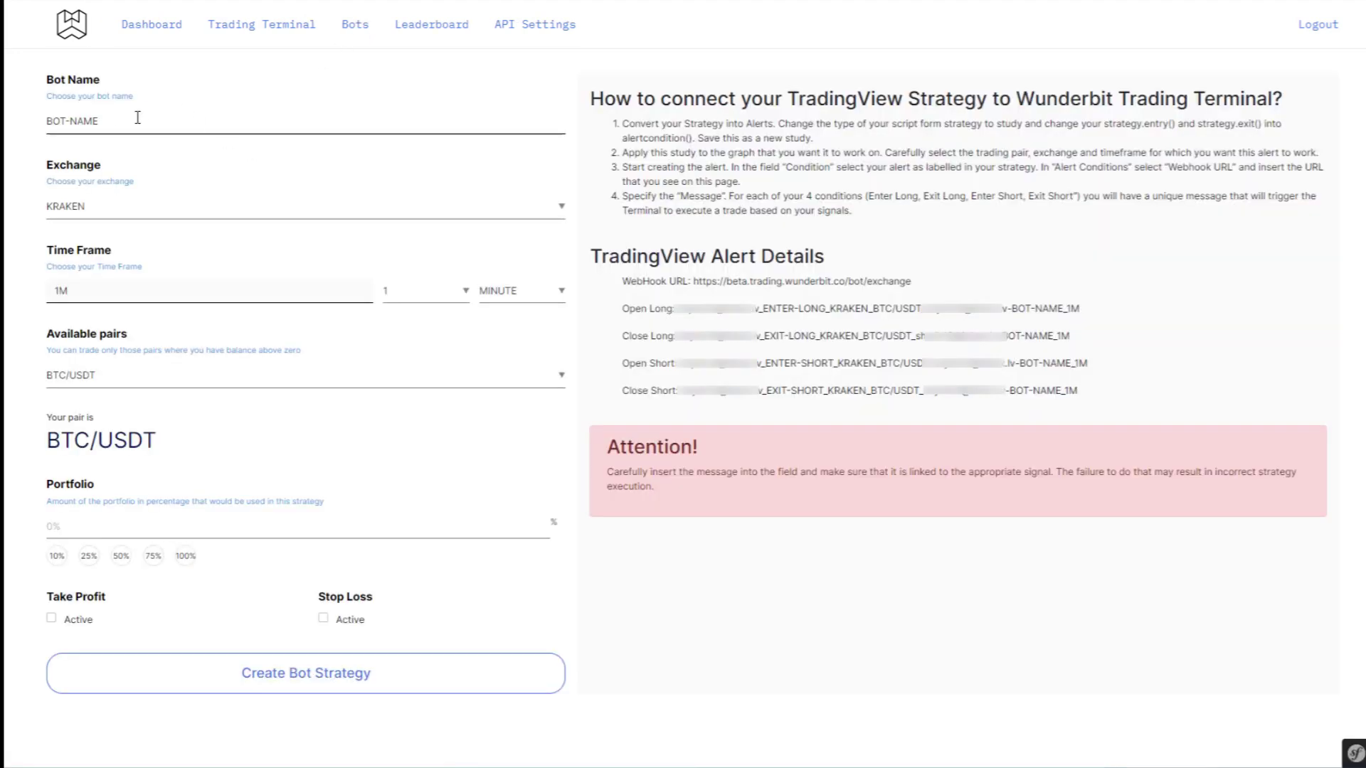
pyautogui.tripleClick(118, 119)
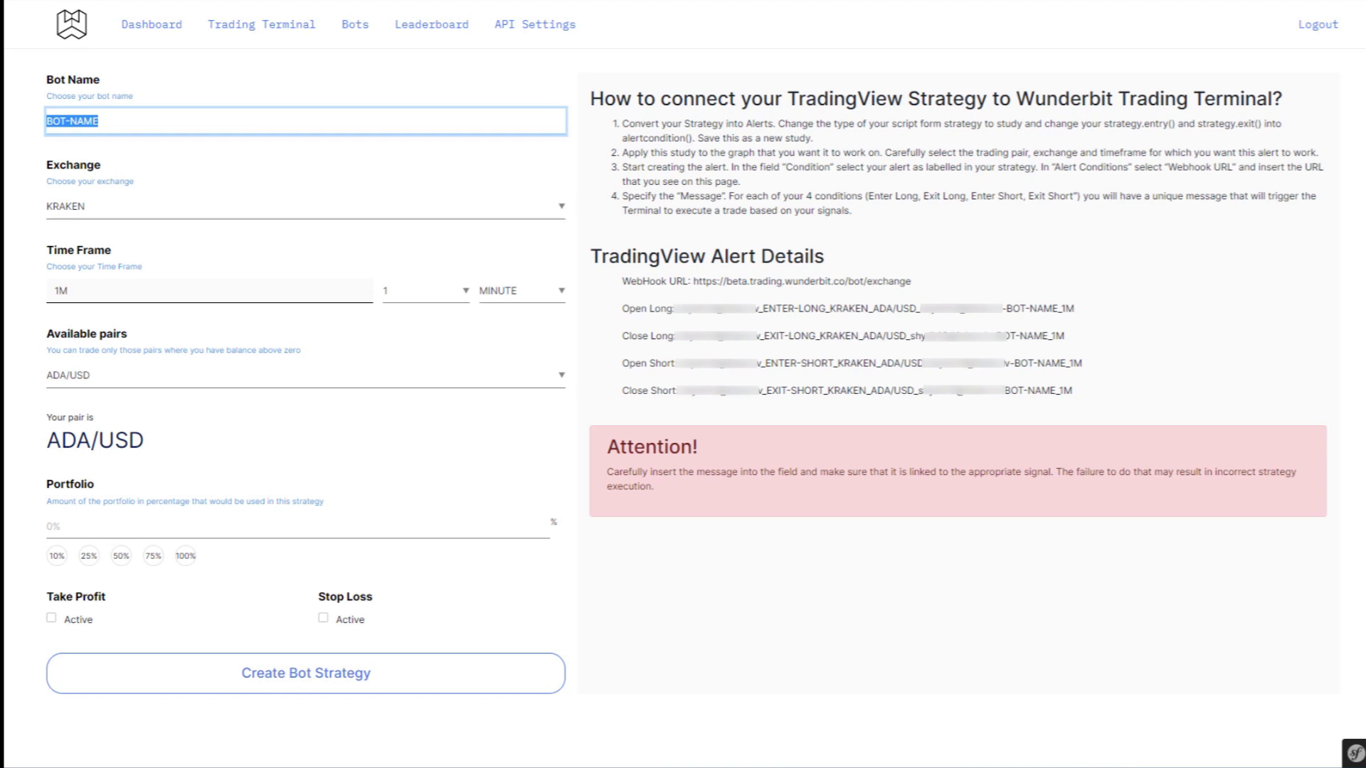
pyautogui.write('Test')
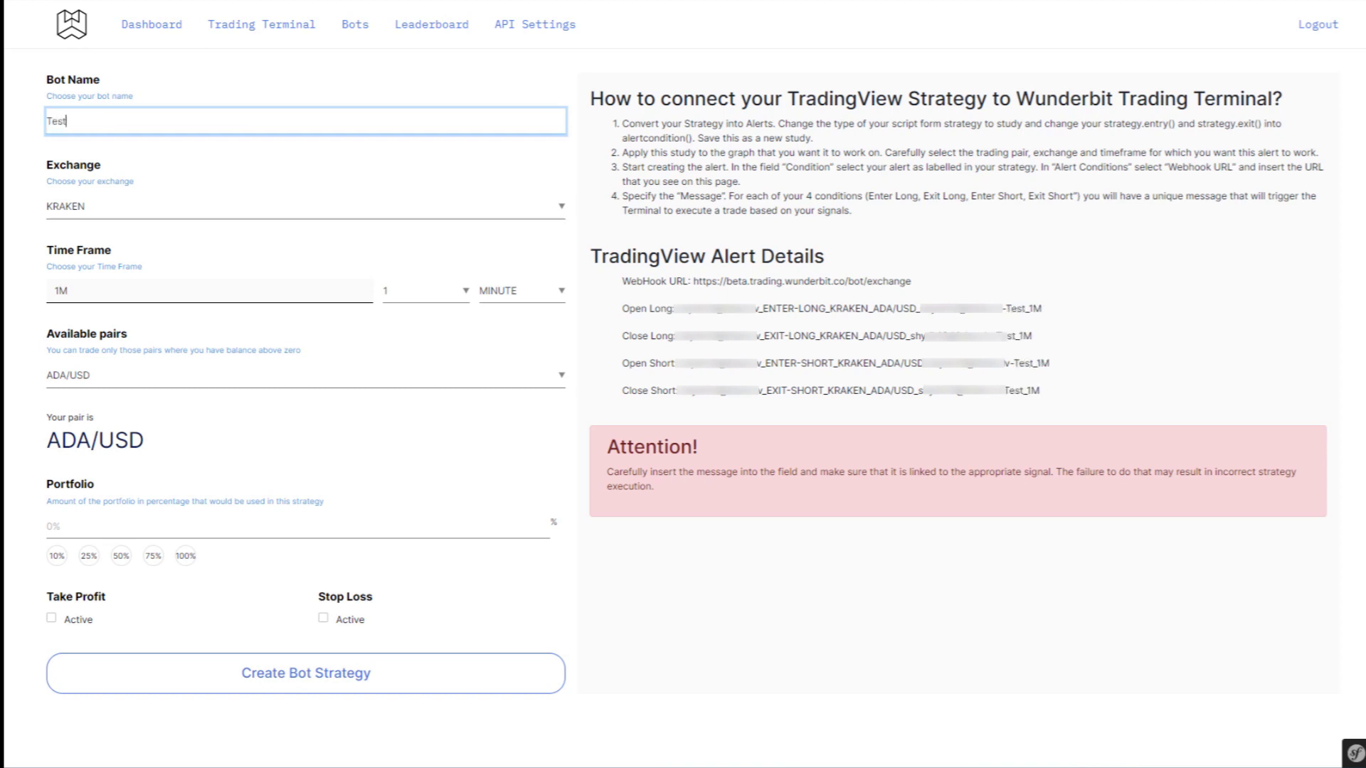
# Choose BINANCE exchange, 30 MINUTE time frame and the BAT/USDT pair.
pyautogui.click(101, 214)
pyautogui.click(103, 237)
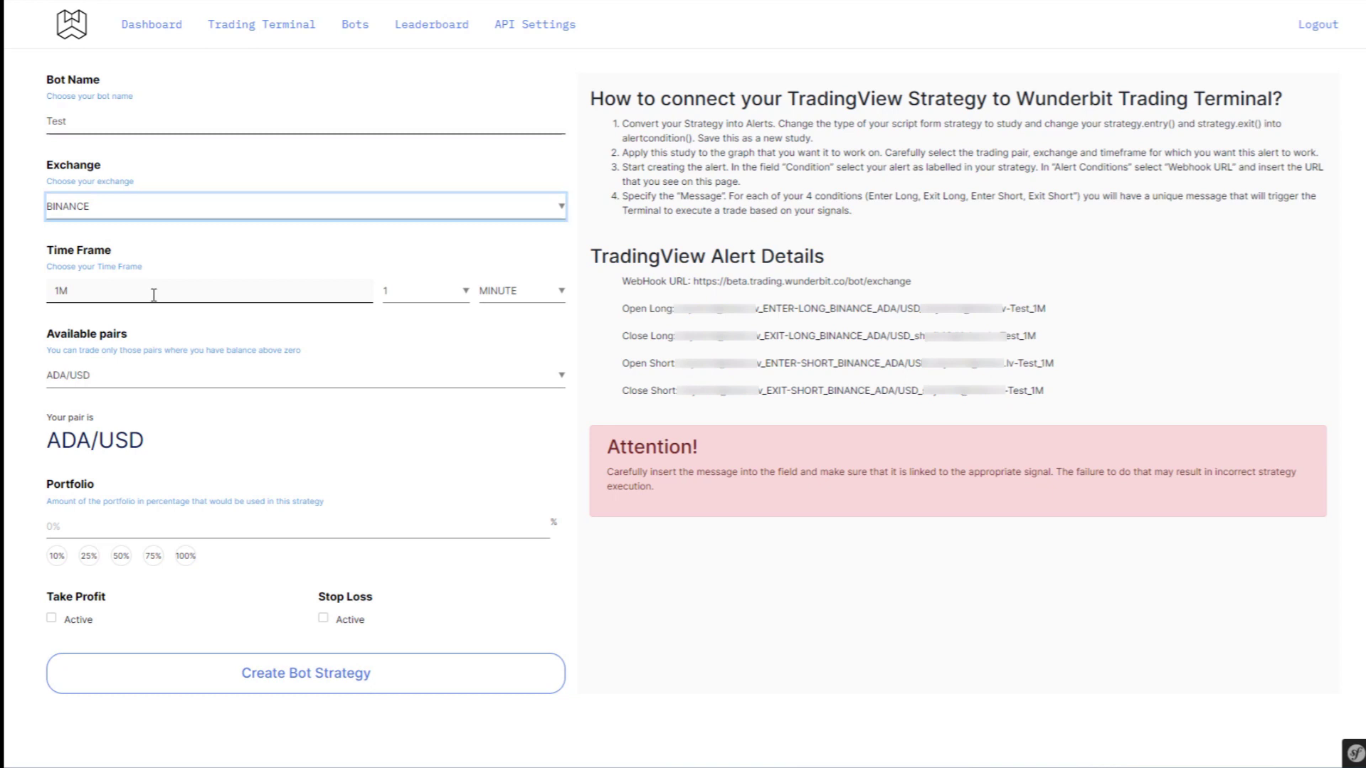
pyautogui.click(395, 301)
pyautogui.scroll(-3, 396, 306)
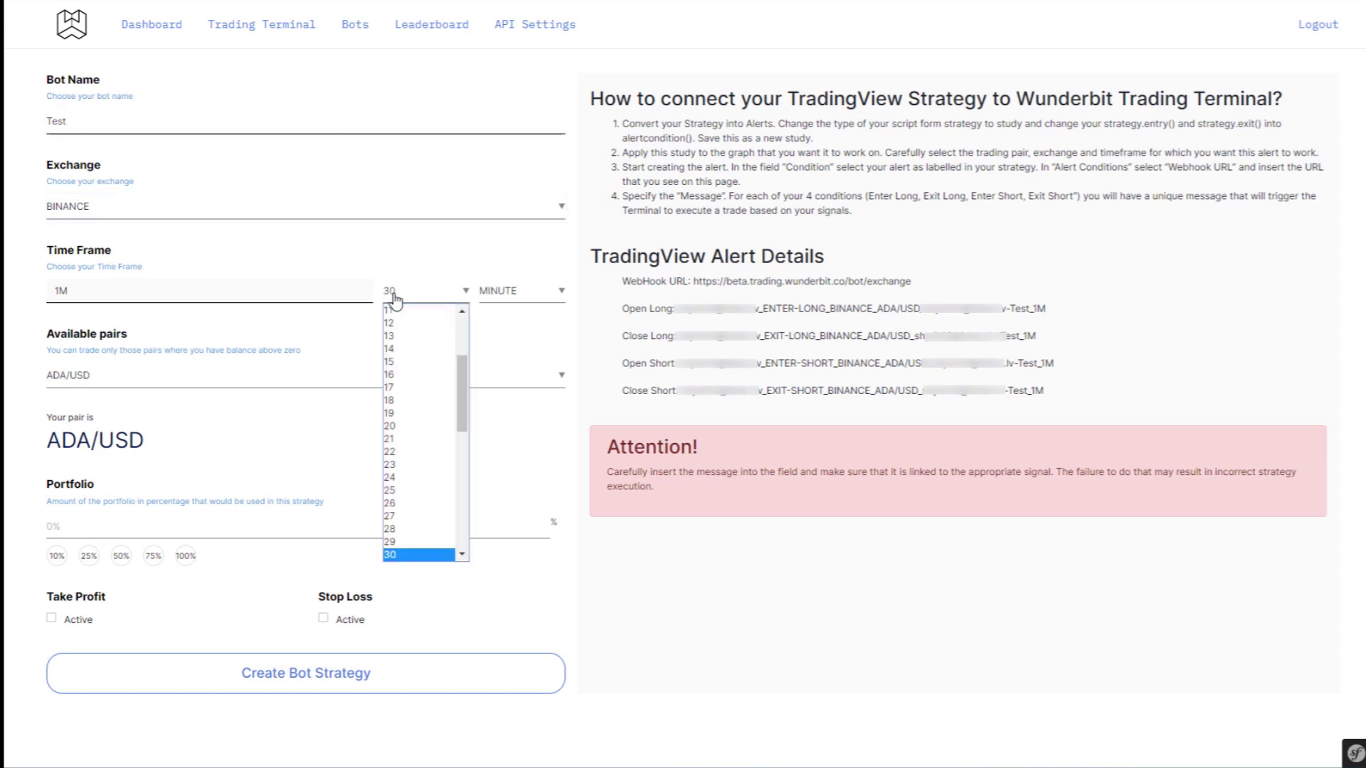
pyautogui.click(413, 554)
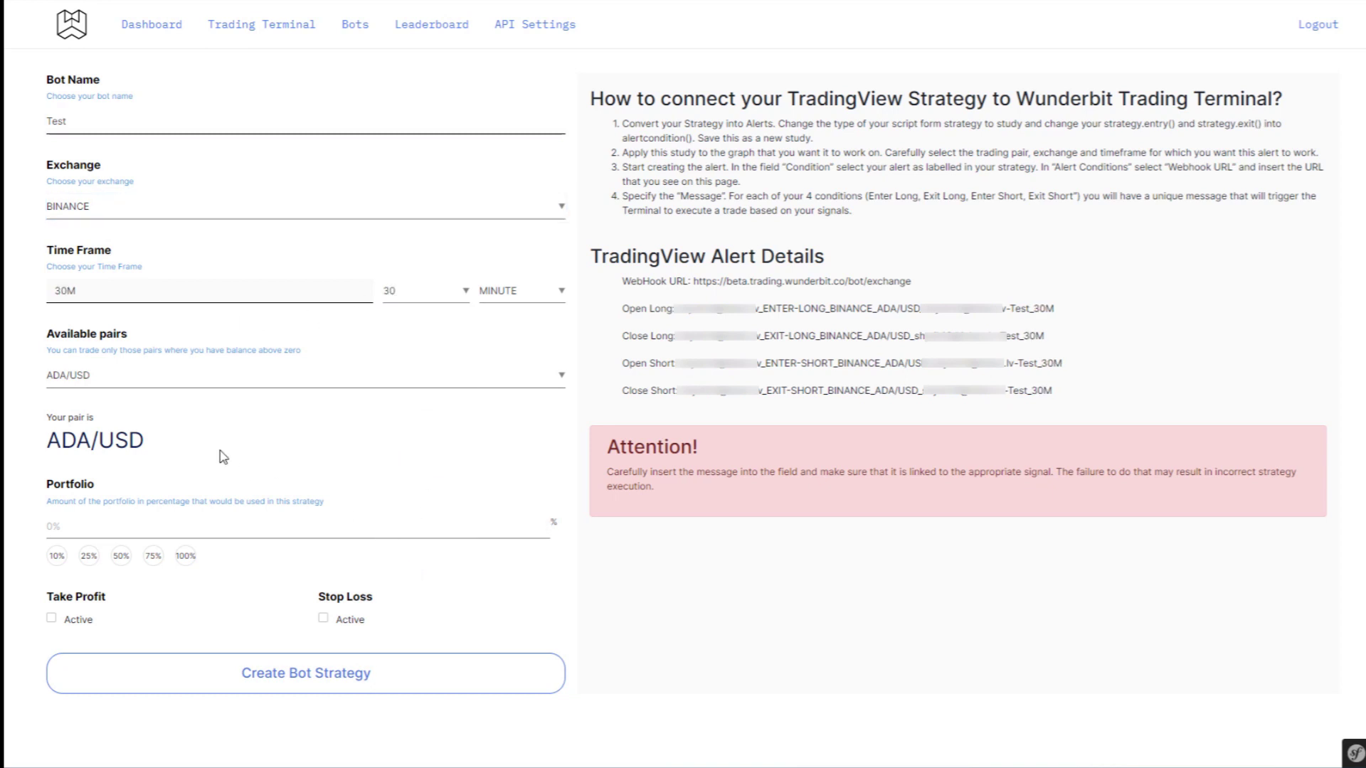
pyautogui.click(100, 378)
pyautogui.scroll(-5, 192, 470)
pyautogui.scroll(5, 178, 498)
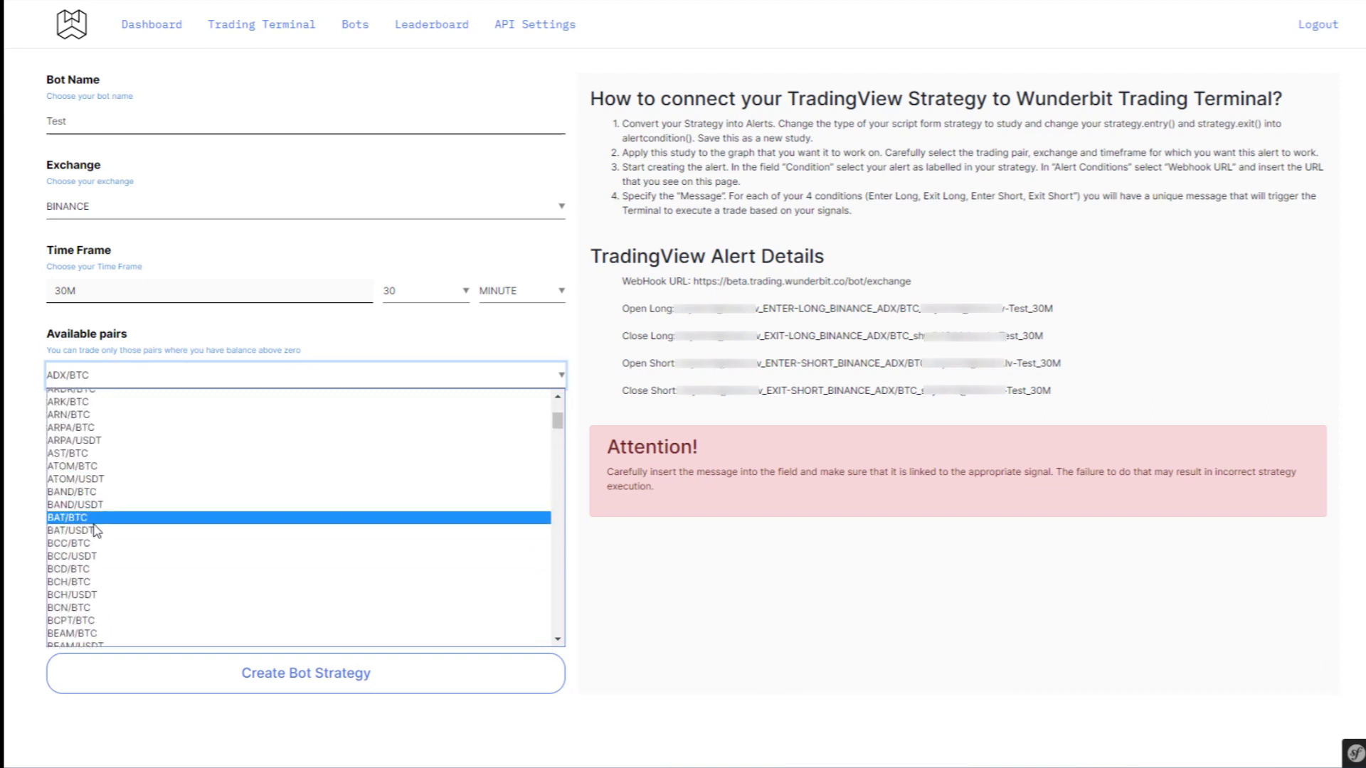
pyautogui.click(98, 530)
# Use 100% of the portfolio and leave take profit and stop loss off.
pyautogui.click(185, 557)
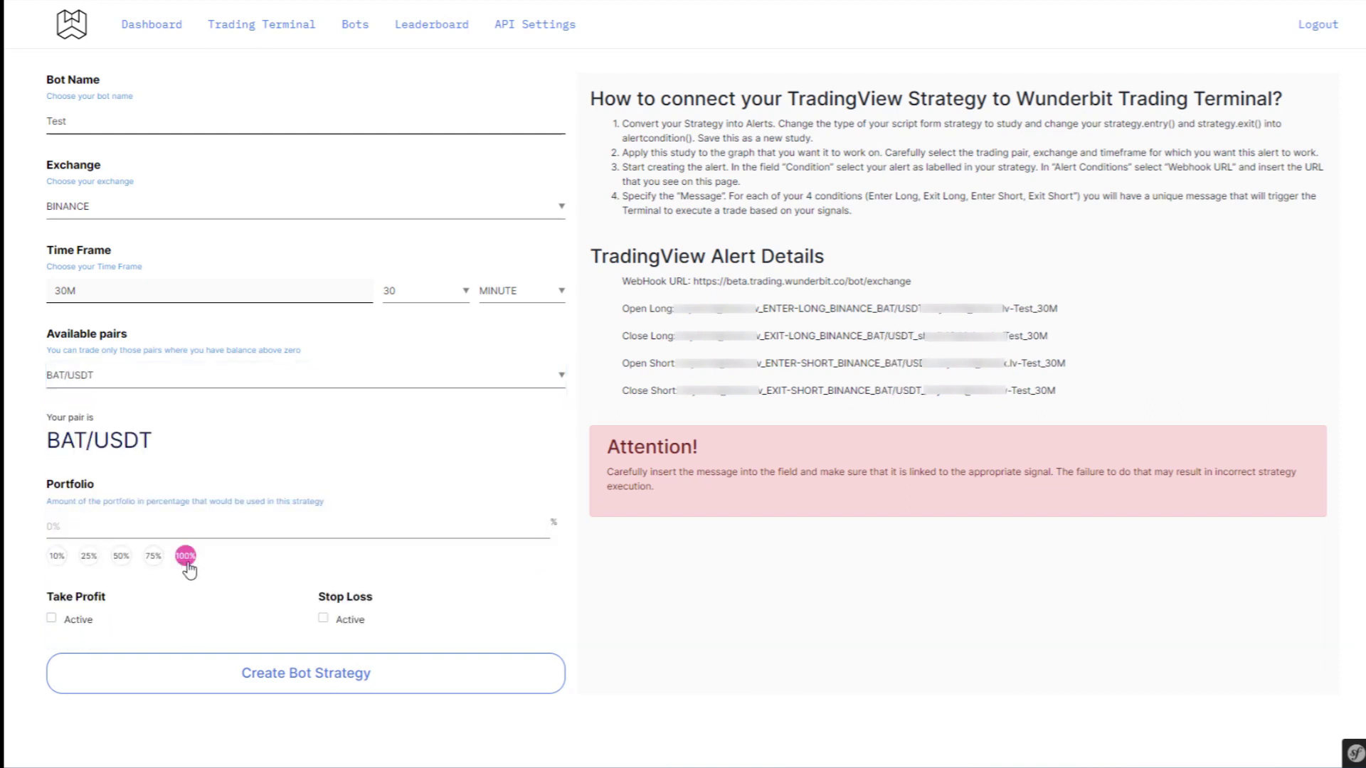
pyautogui.click(52, 619)
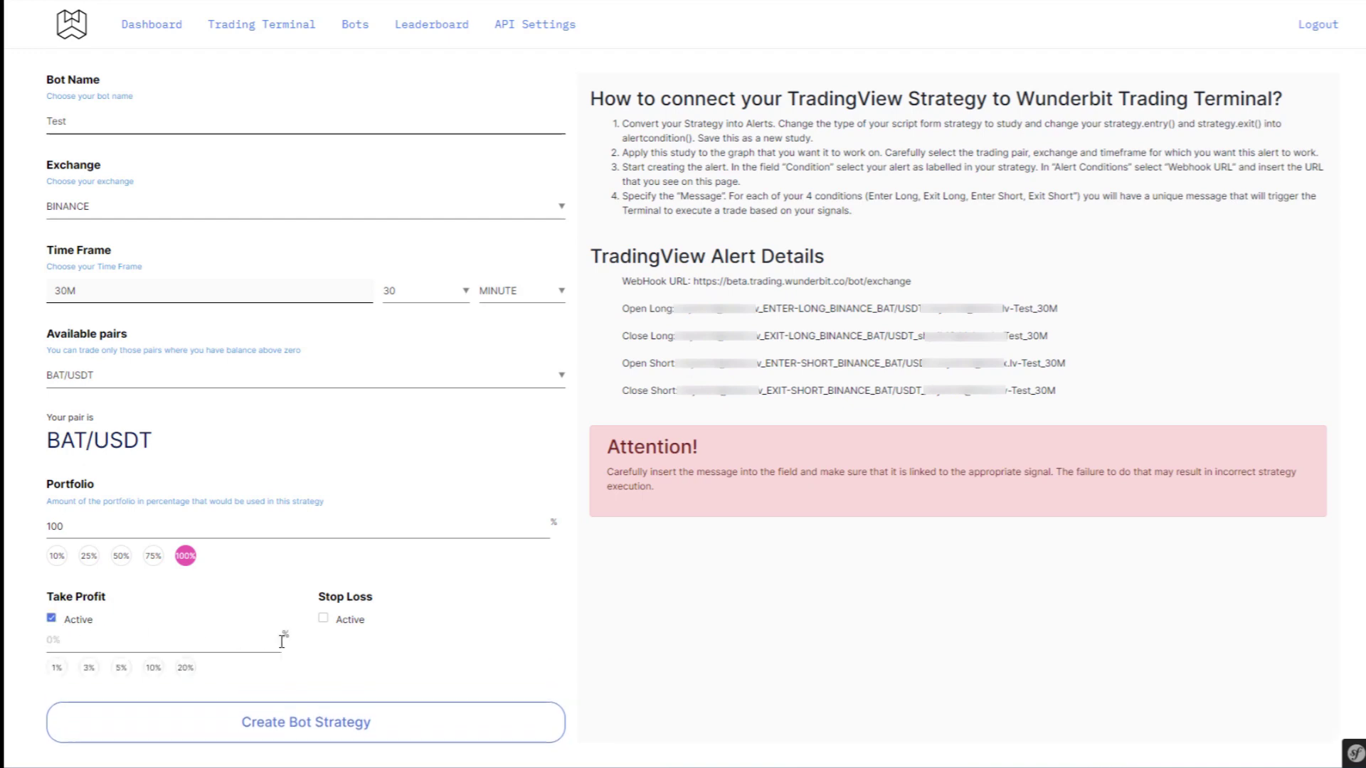
pyautogui.click(322, 619)
pyautogui.click(154, 668)
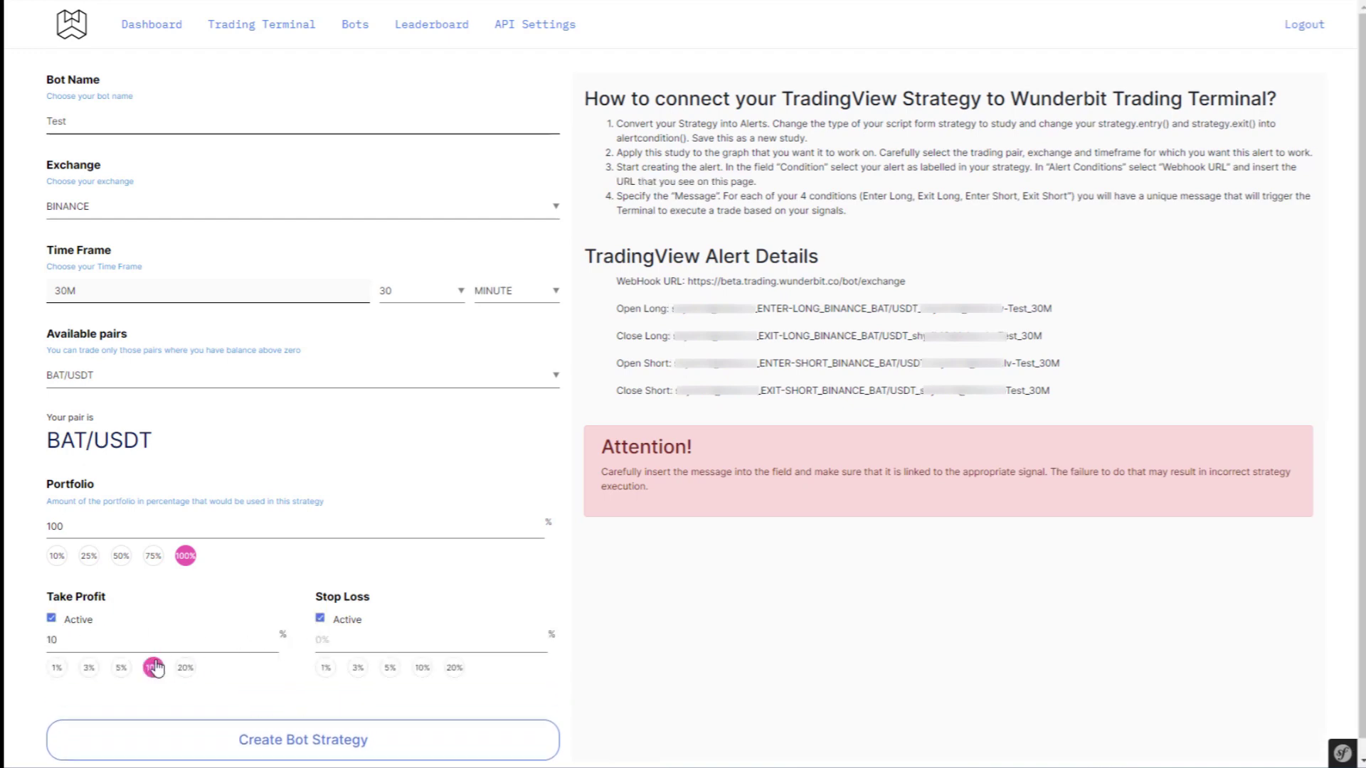
pyautogui.click(422, 669)
pyautogui.click(321, 619)
pyautogui.click(52, 619)
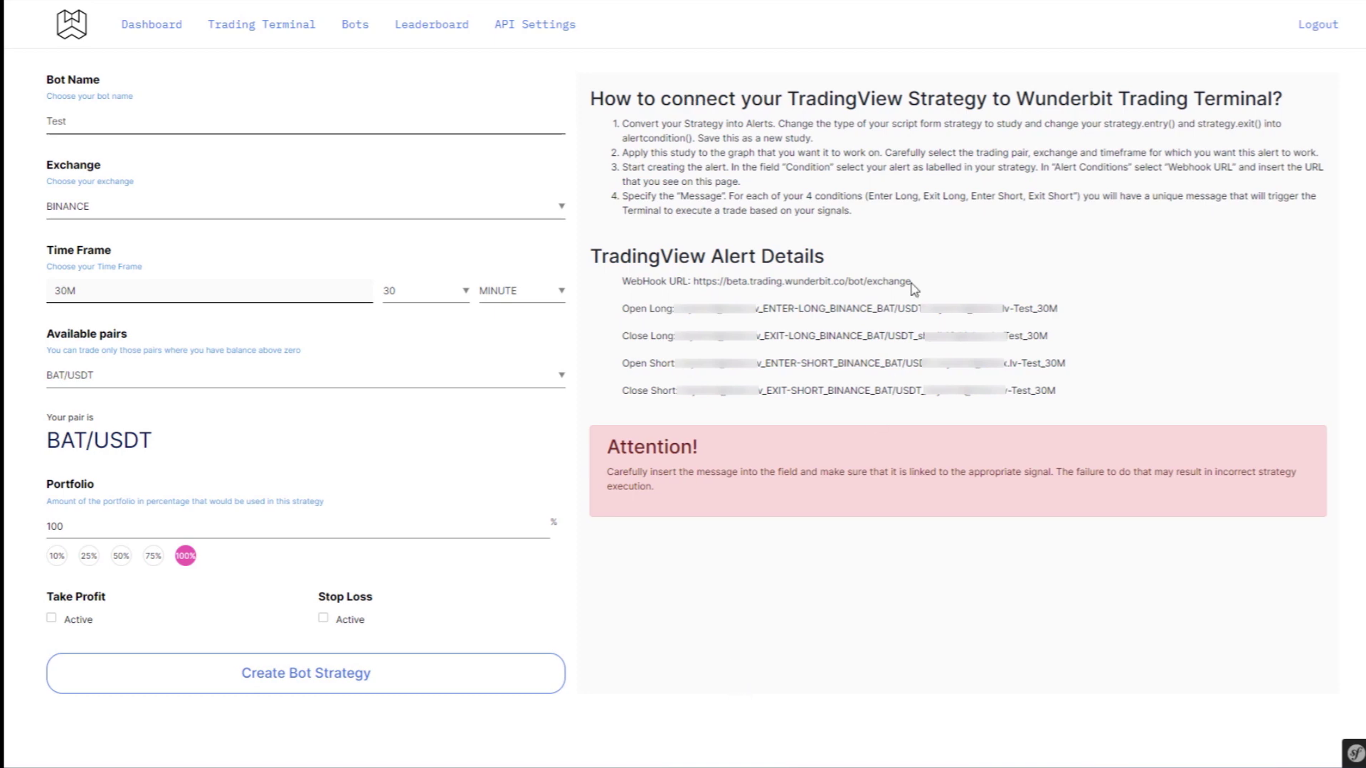
# Paste the Wunderbit webhook URL into the BATUSDT 30m Entry Long alert's Webhook URL.
pyautogui.moveTo(911, 282); pyautogui.dragTo(693, 281)
pyautogui.hotkey('ctrl', 'c')
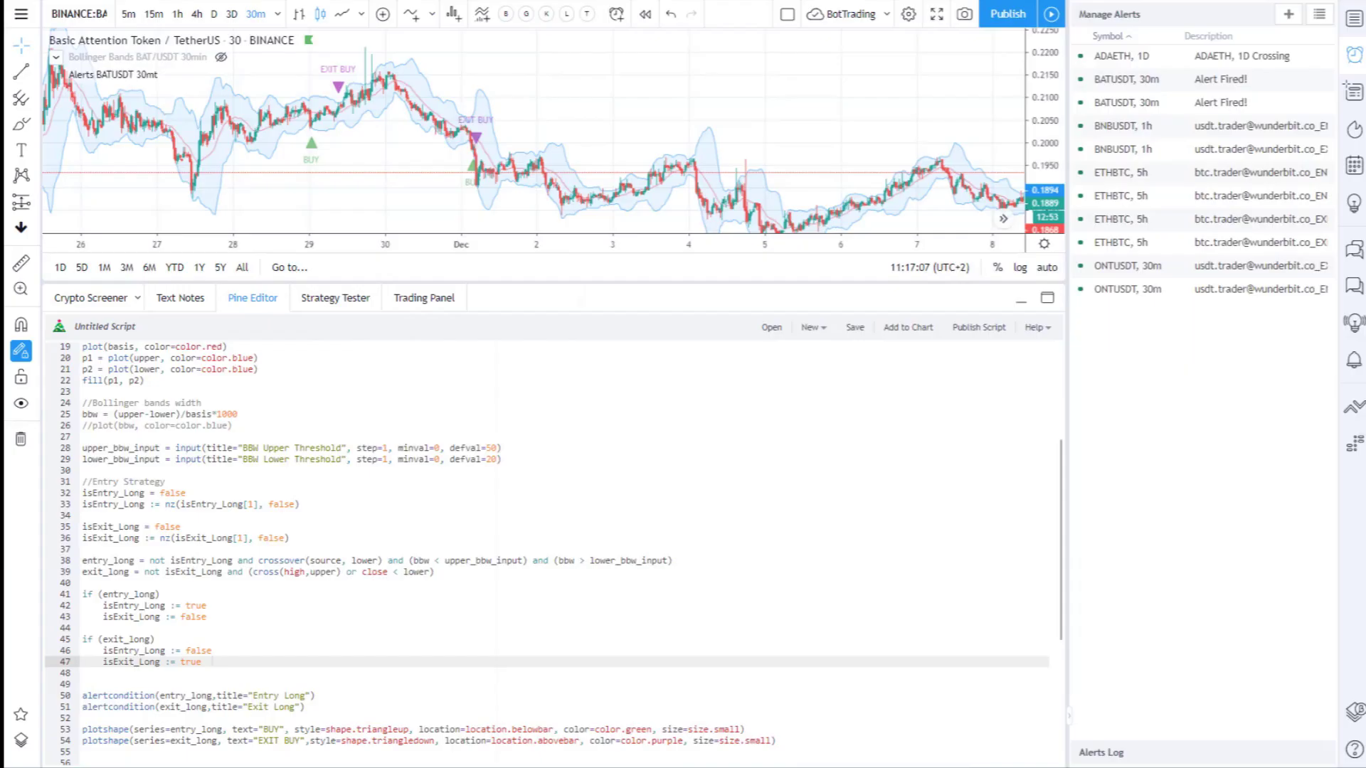
pyautogui.click(1296, 79)
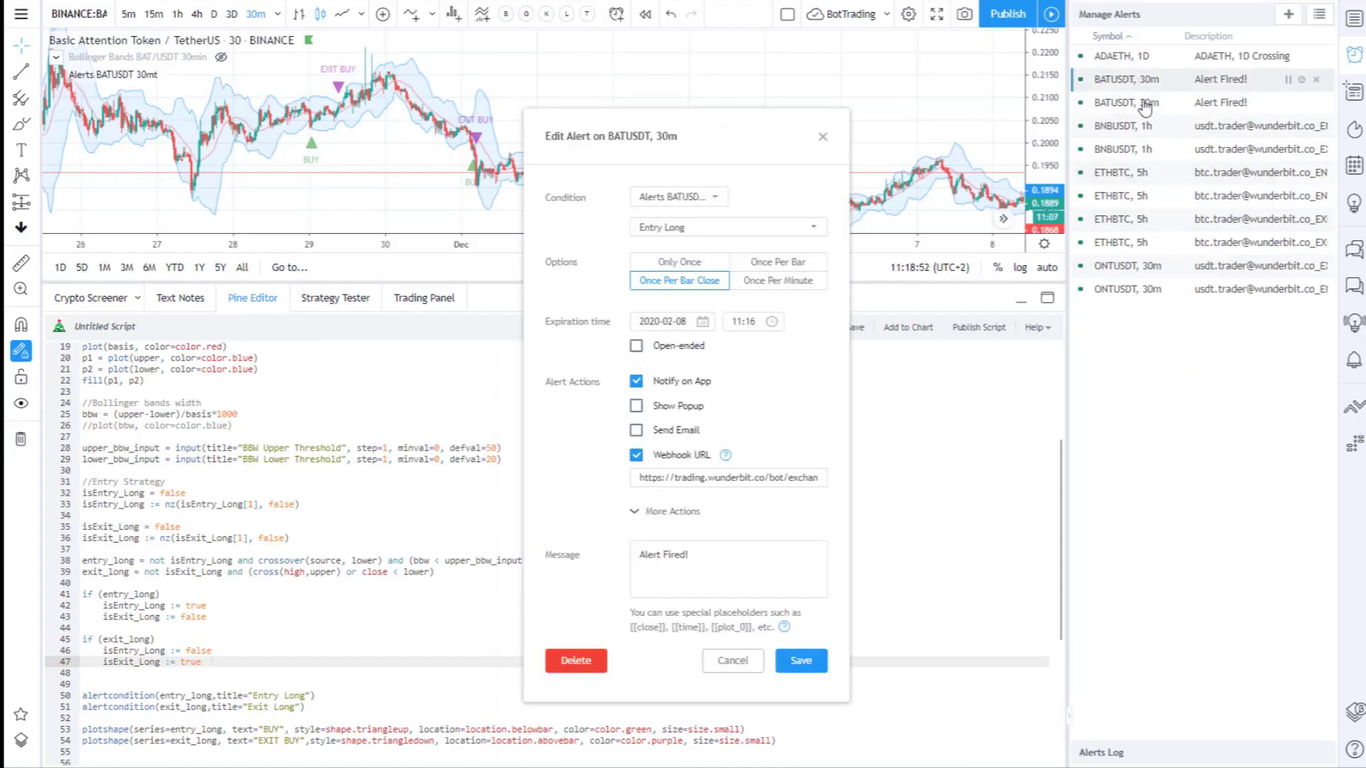
pyautogui.click(636, 455)
pyautogui.click(636, 455)
pyautogui.click(726, 478)
pyautogui.hotkey('ctrl', 'a')
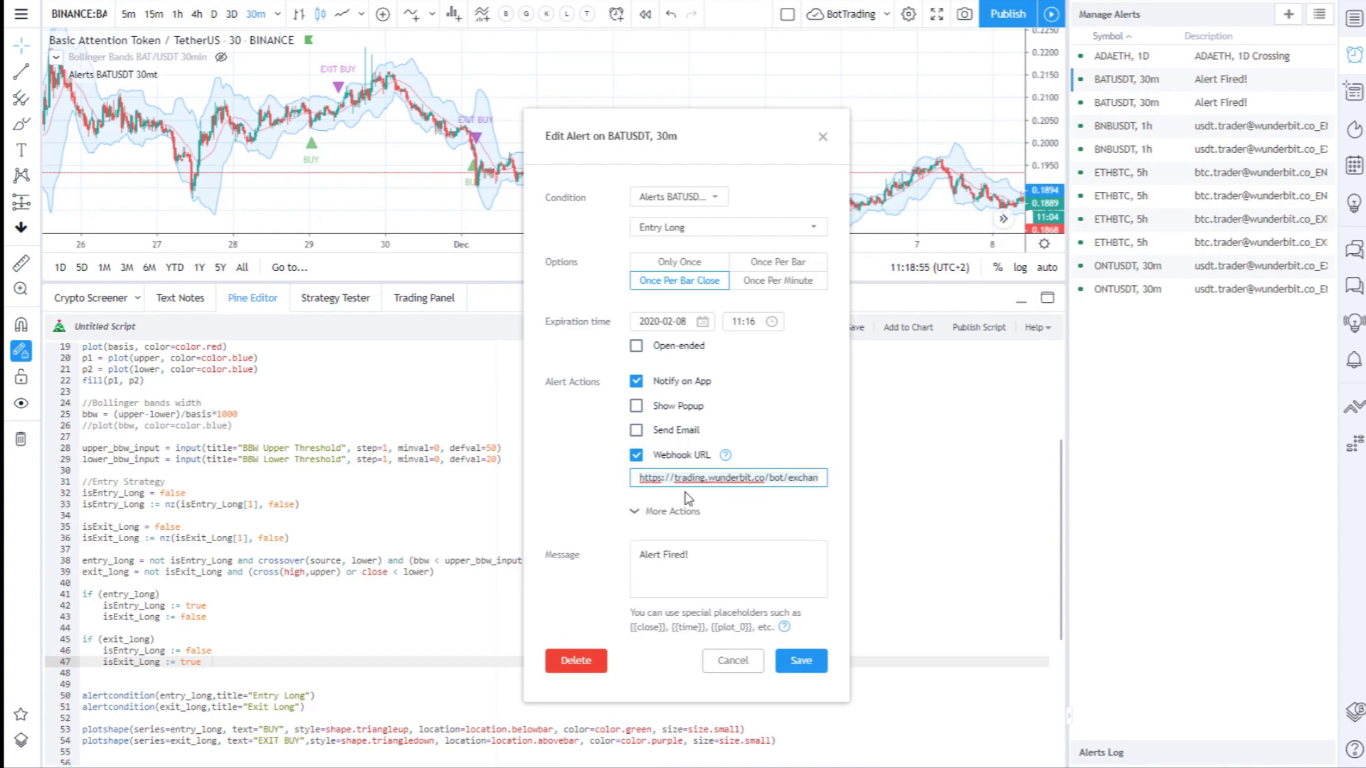
pyautogui.hotkey('ctrl', 'v')
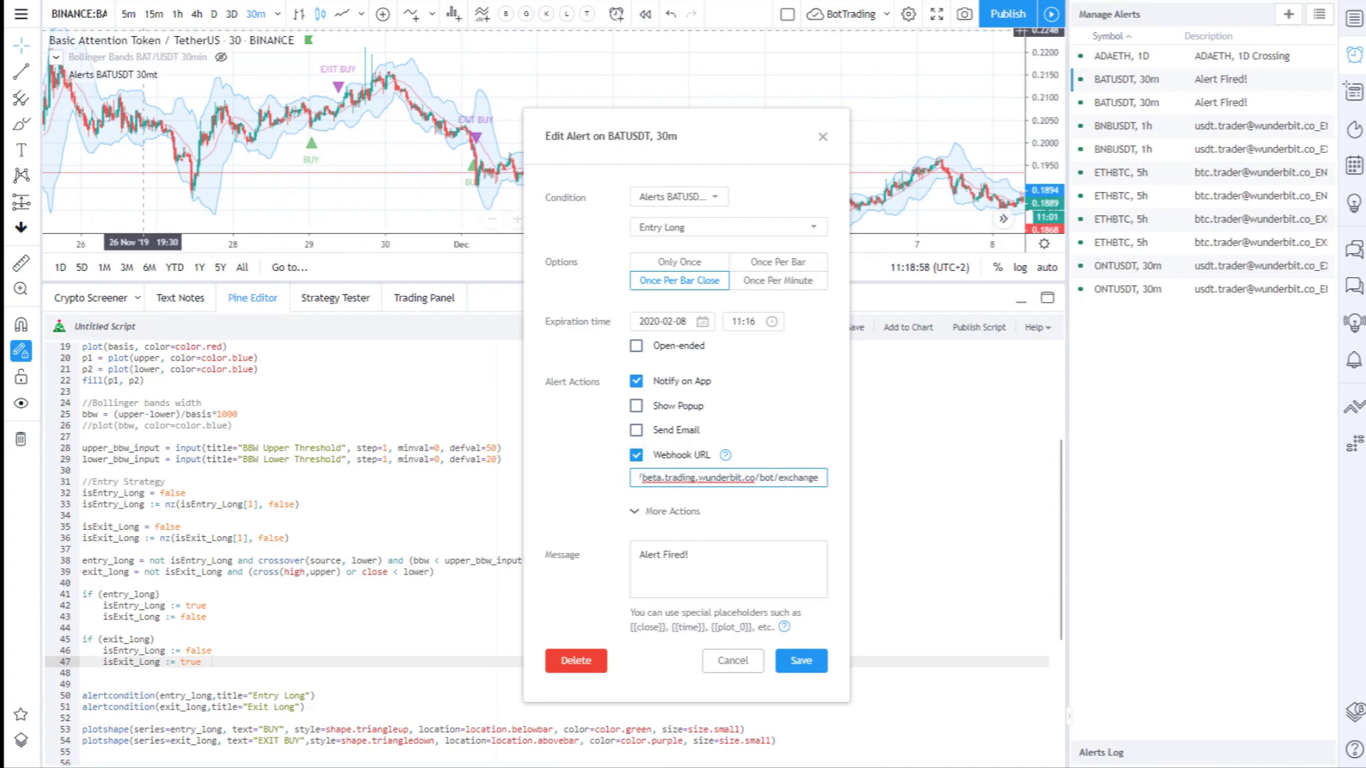
# Replace the alert message with Wunderbit's Open Long text and save the alert.
pyautogui.hotkey('alt', 'Tab')
pyautogui.moveTo(1060, 310); pyautogui.dragTo(680, 311)
pyautogui.hotkey('ctrl', 'c')
pyautogui.hotkey('alt', 'Tab')
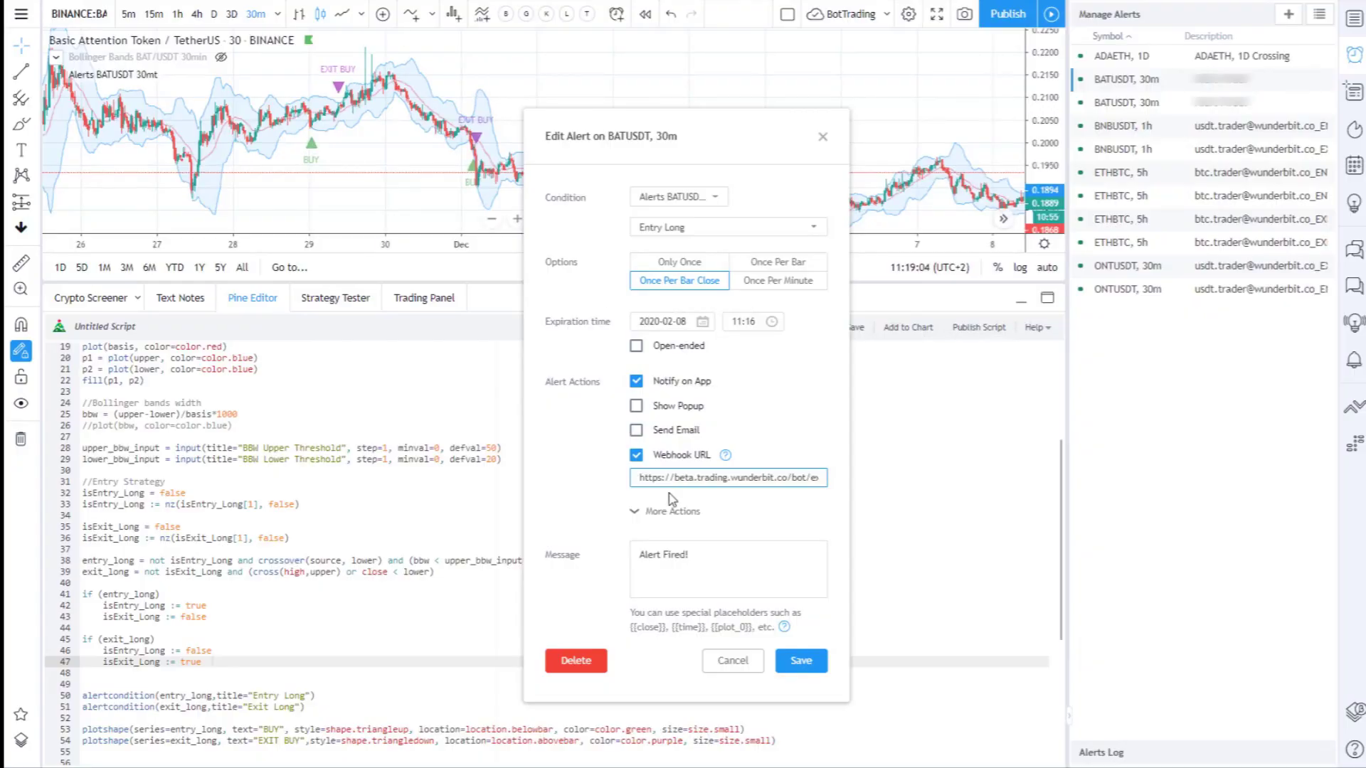
pyautogui.click(711, 570)
pyautogui.hotkey('ctrl', 'a')
pyautogui.hotkey('ctrl', 'v')
pyautogui.click(792, 655)
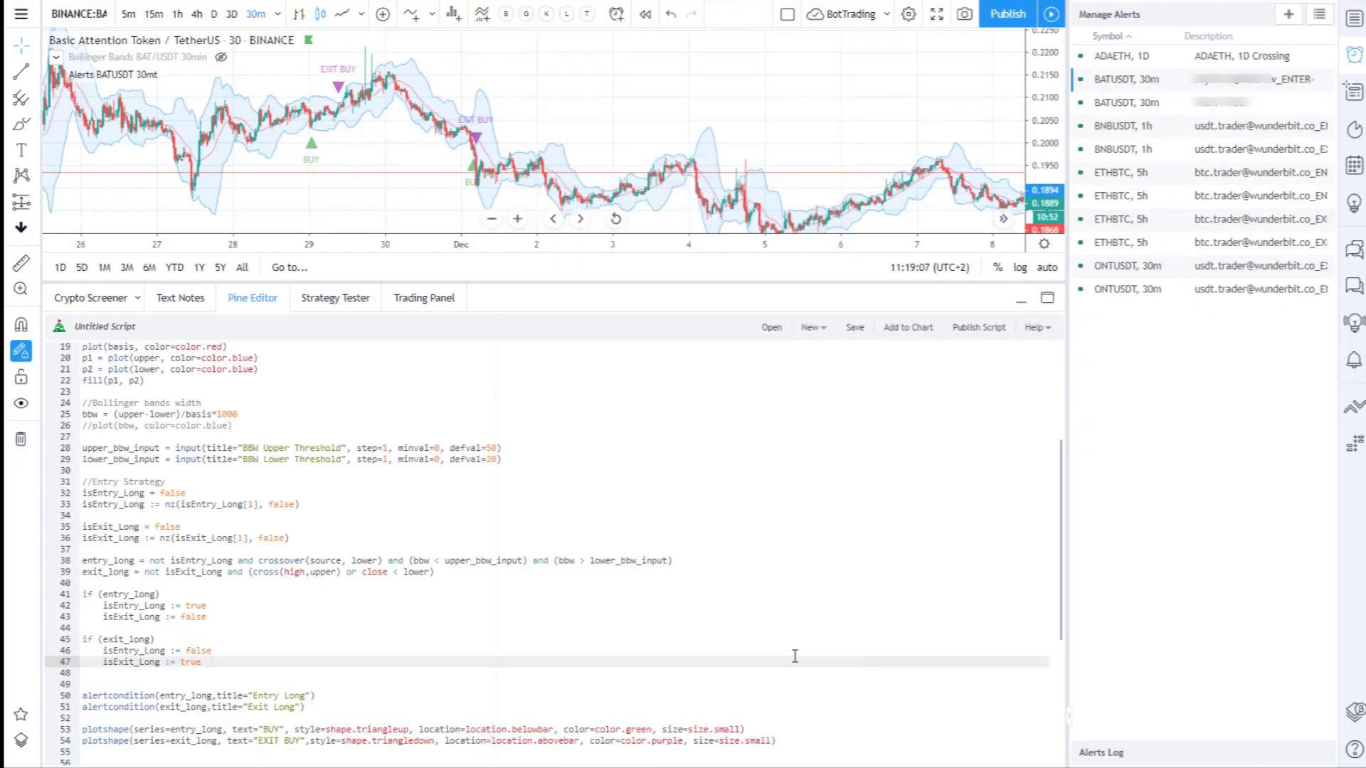
# Copy Wunderbit's Close Long message into the second BATUSDT 30m alert and save it.
pyautogui.hotkey('alt', 'Tab')
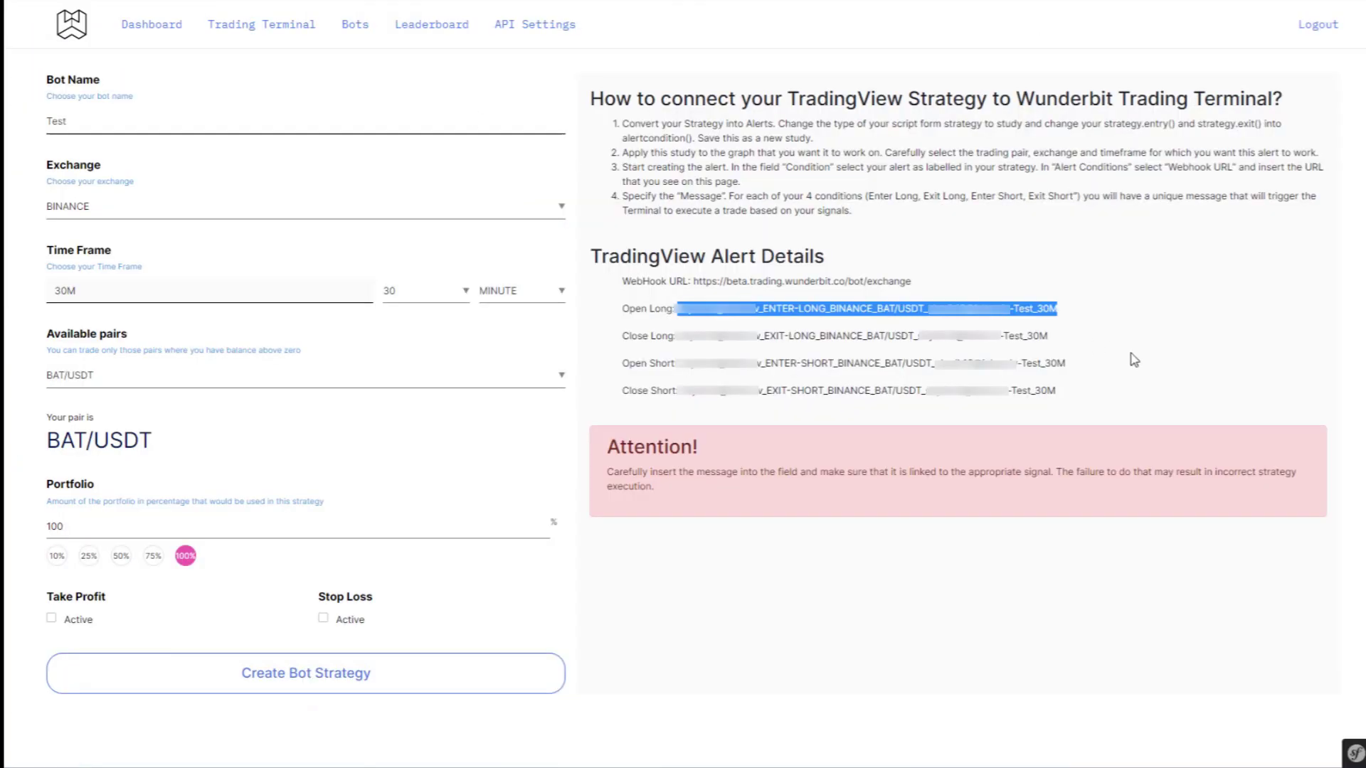
pyautogui.click(1046, 336)
pyautogui.moveTo(1046, 336); pyautogui.dragTo(676, 335)
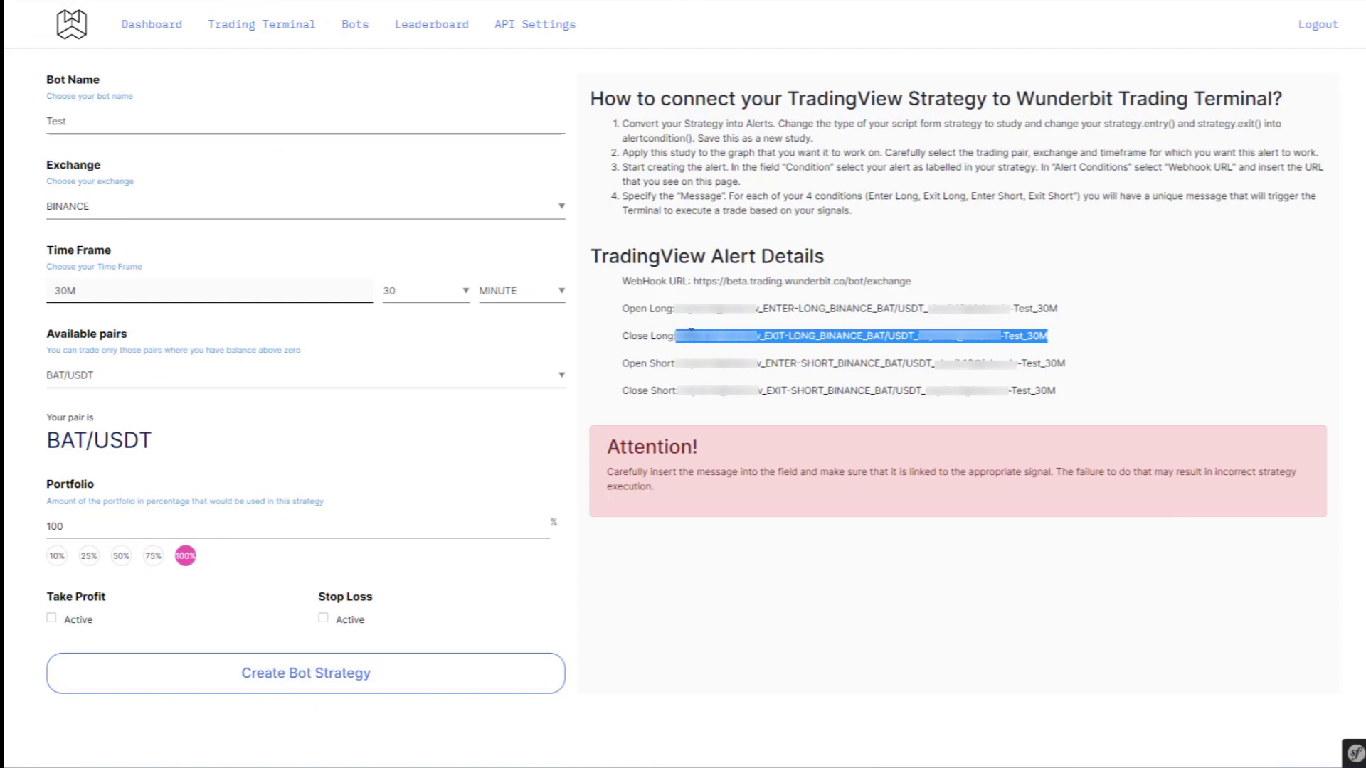
pyautogui.hotkey('ctrl', 'c')
pyautogui.hotkey('alt', 'Tab')
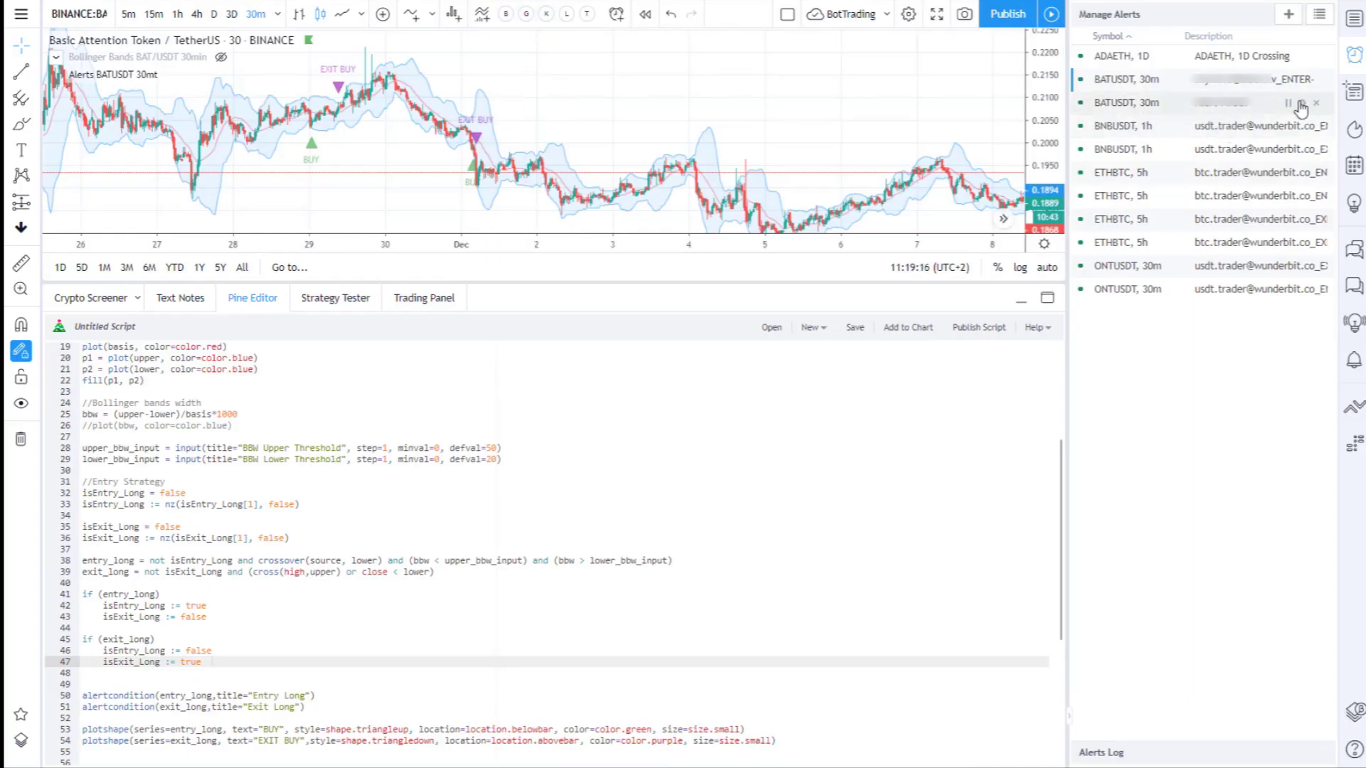
pyautogui.doubleClick(1262, 105)
pyautogui.click(638, 554)
pyautogui.hotkey('ctrl', 'a')
pyautogui.hotkey('ctrl', 'v')
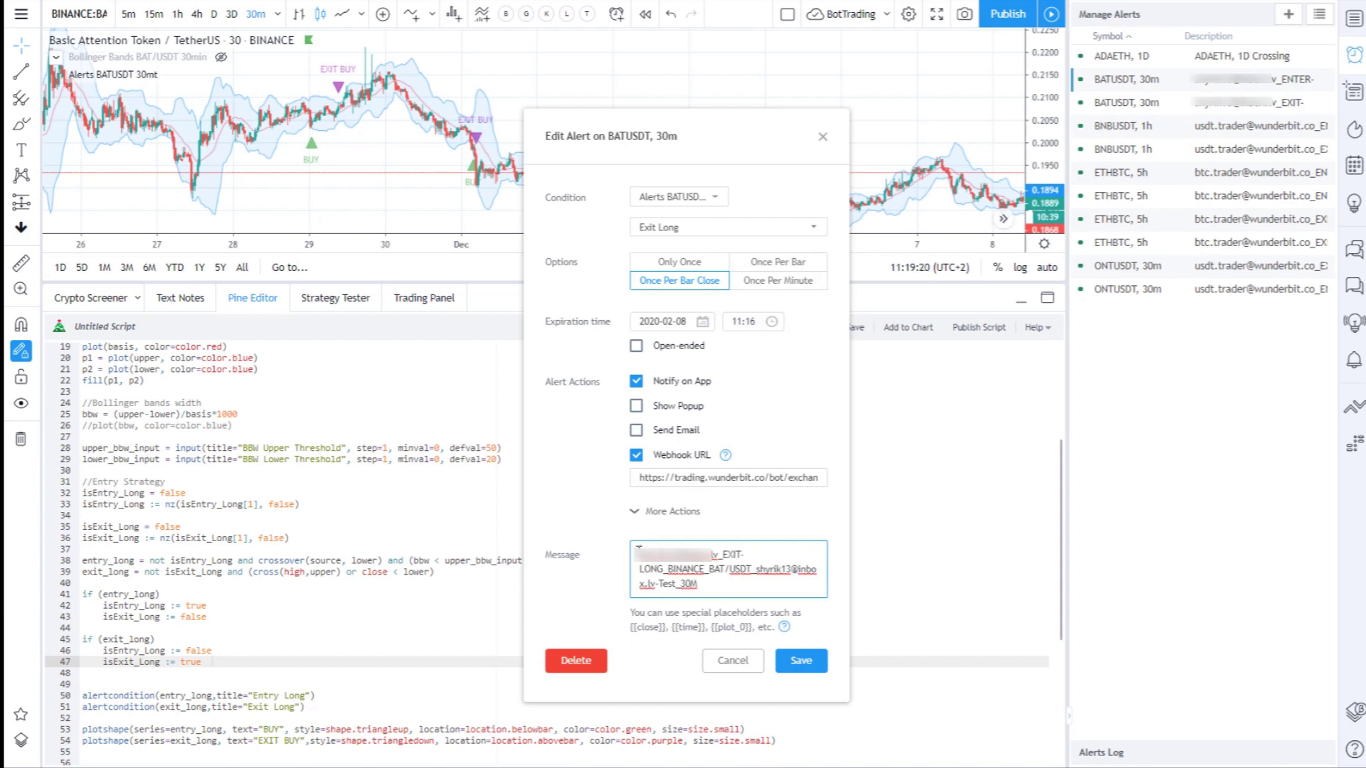
pyautogui.click(800, 660)
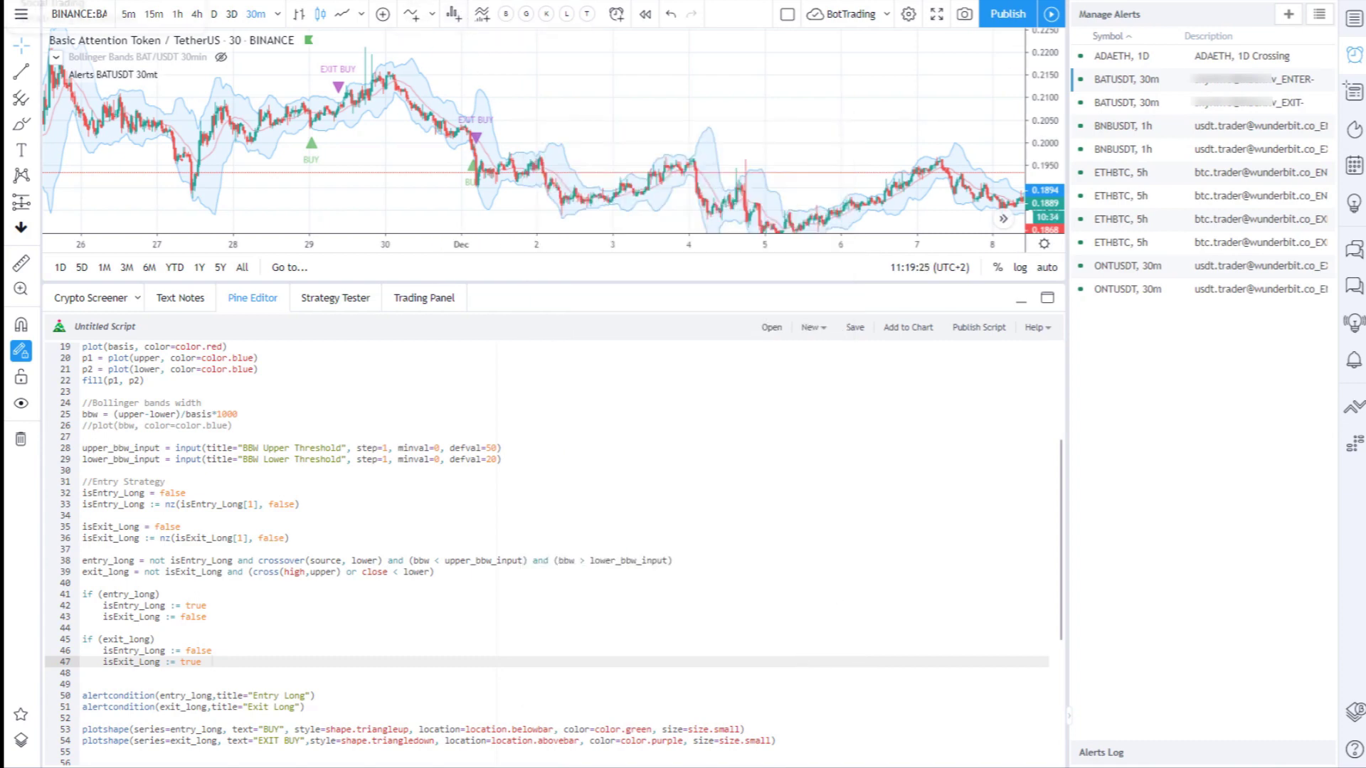
pyautogui.hotkey('alt', 'Tab')
# Save the BAT/USDT Test bot strategy, then scroll down the Wunderbit homepage.
pyautogui.click(418, 671)
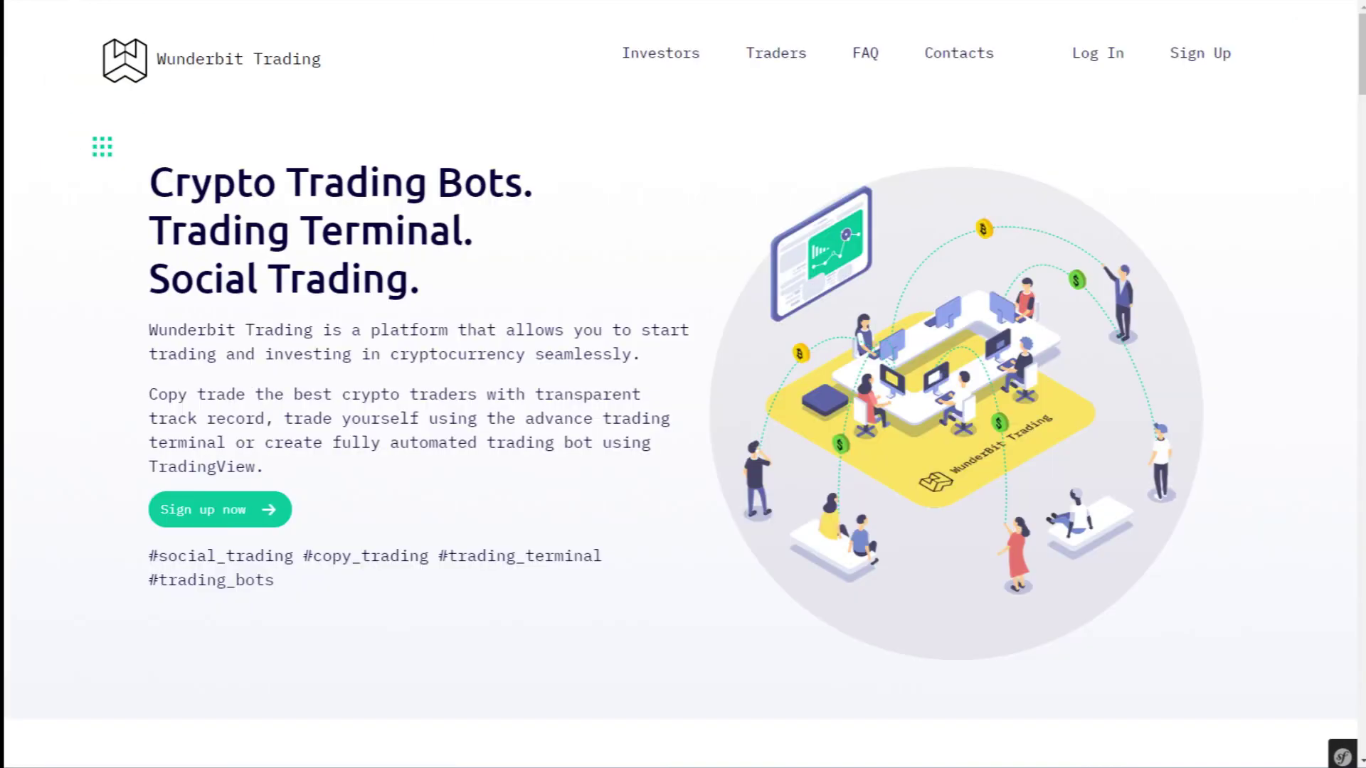
pyautogui.scroll(-10, 1298, 392)
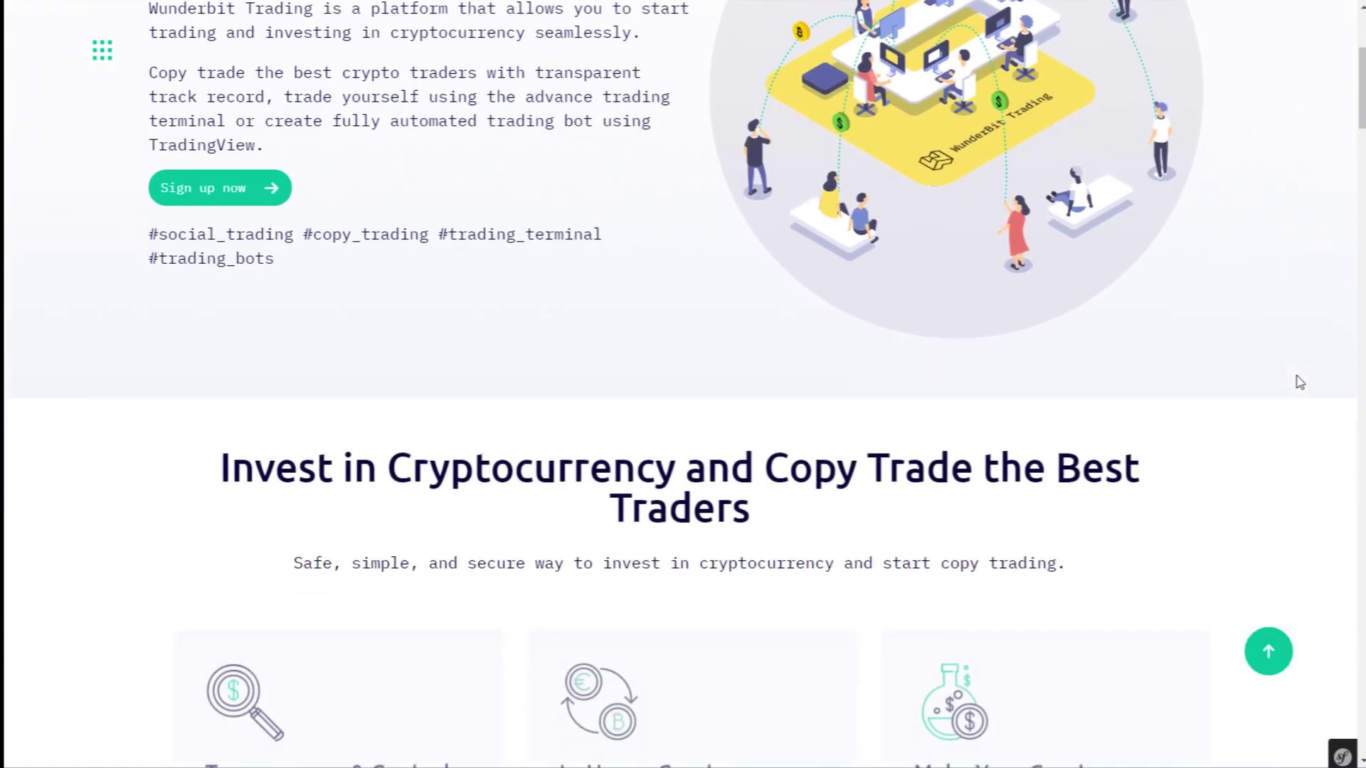
pyautogui.scroll(-10, 1299, 382)
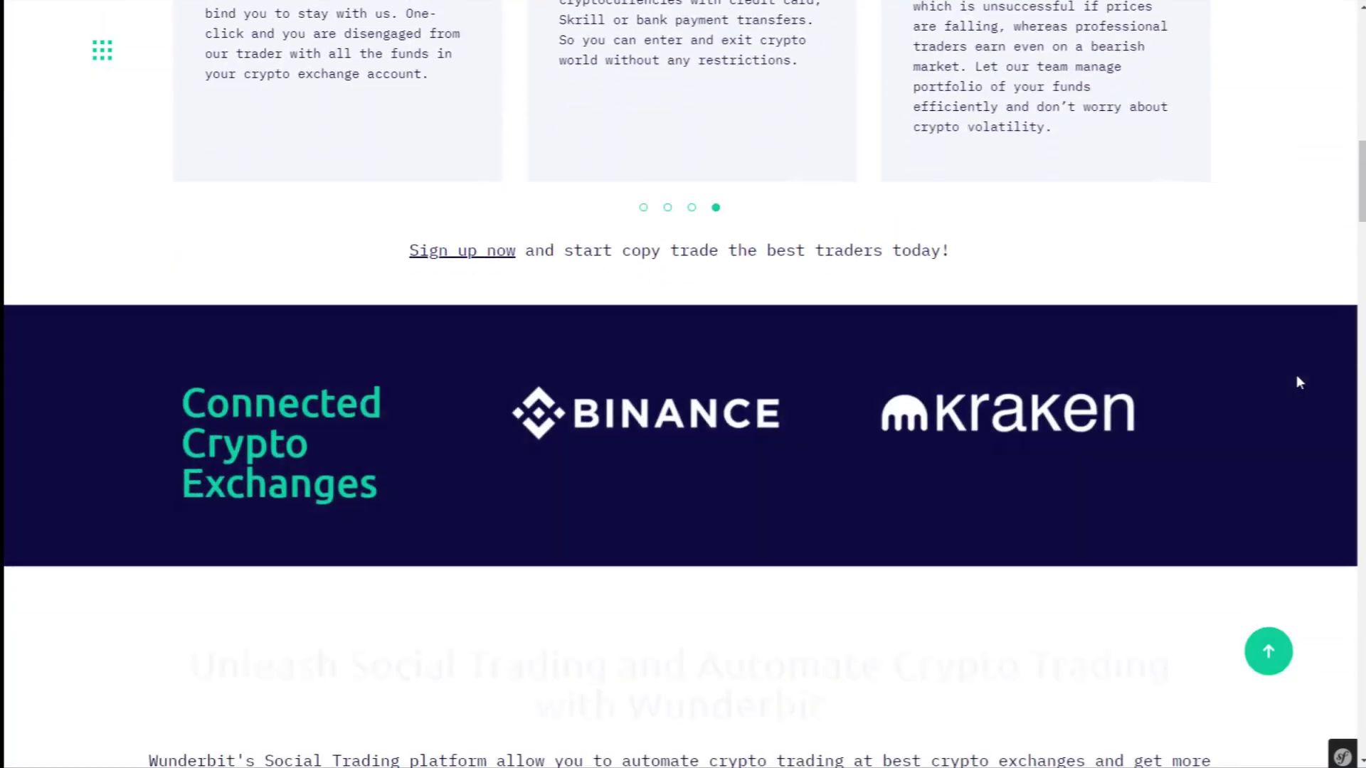
pyautogui.scroll(-10, 1299, 382)
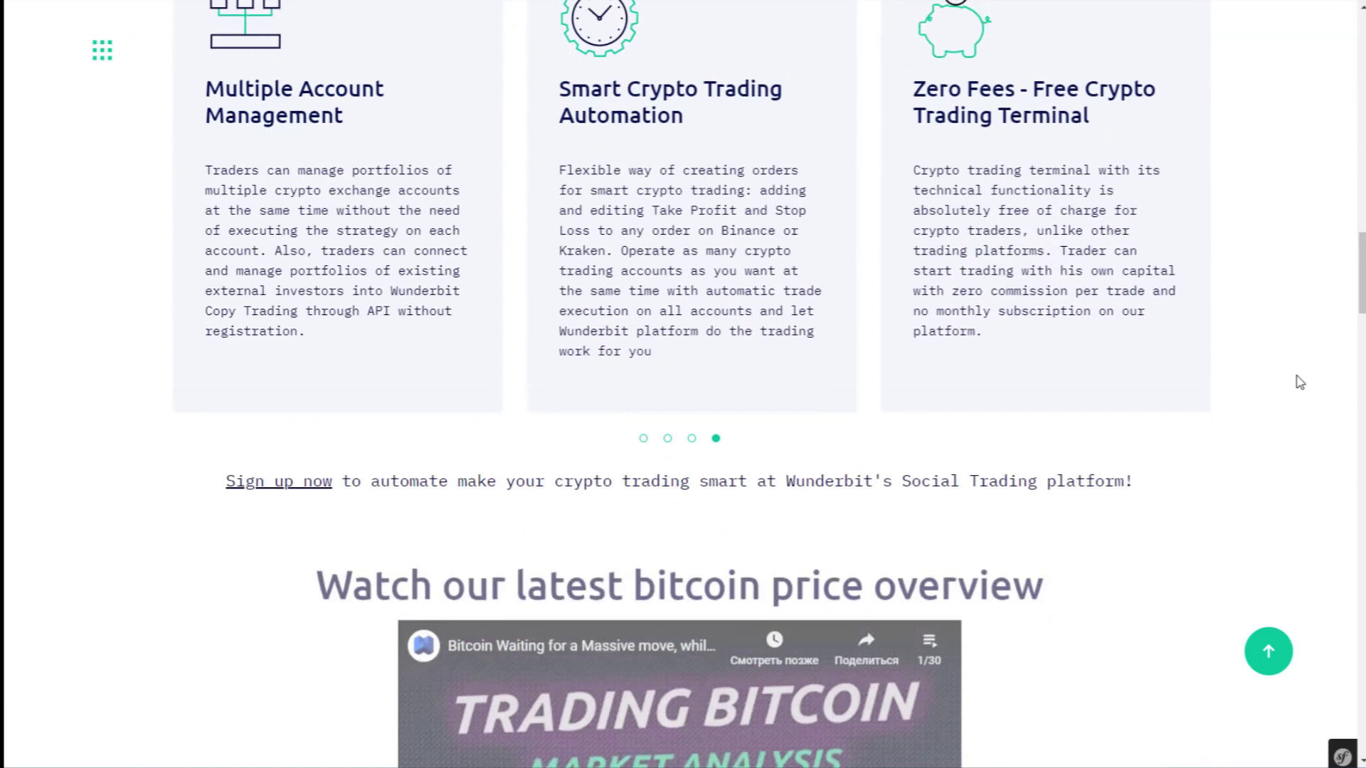